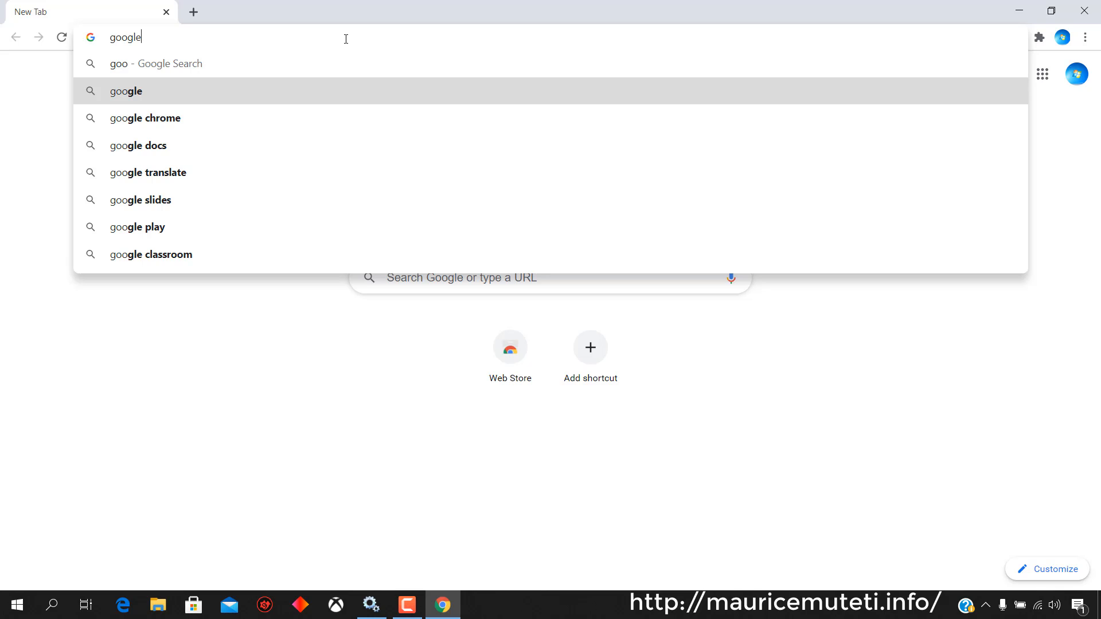
Go to google.com and search for "windows 10 download"
type(".co")
key("Return")
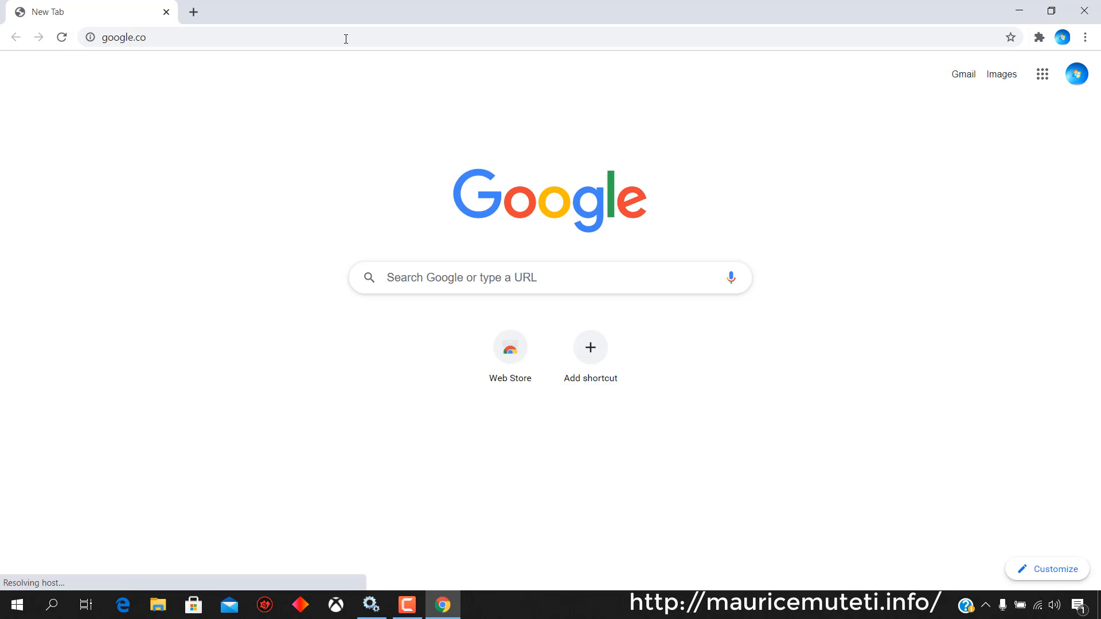
left_click(537, 271)
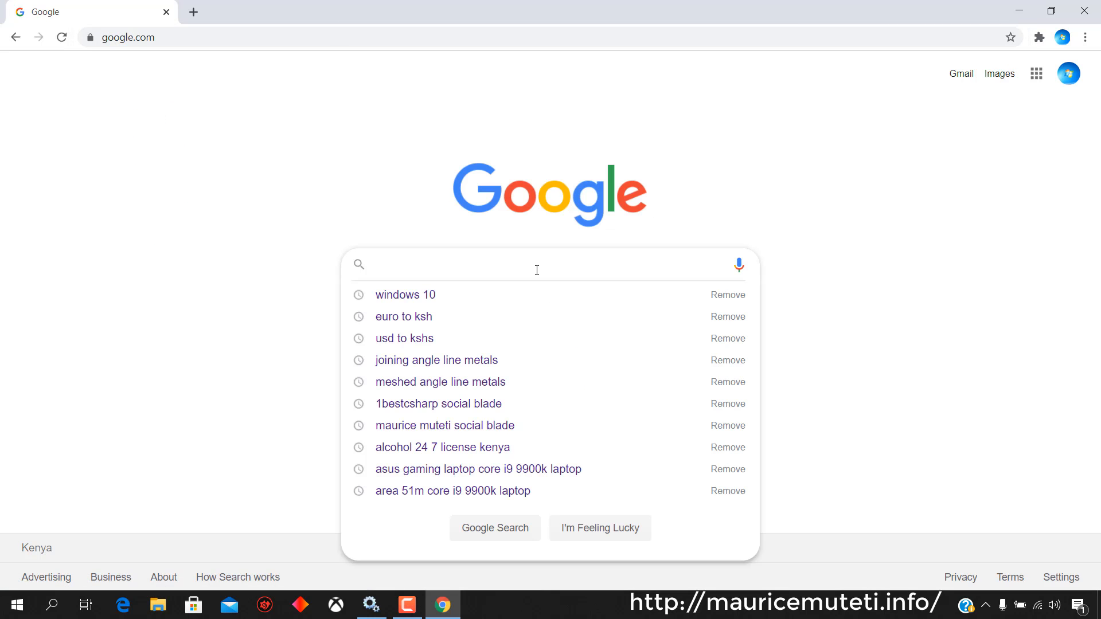
type("windows")
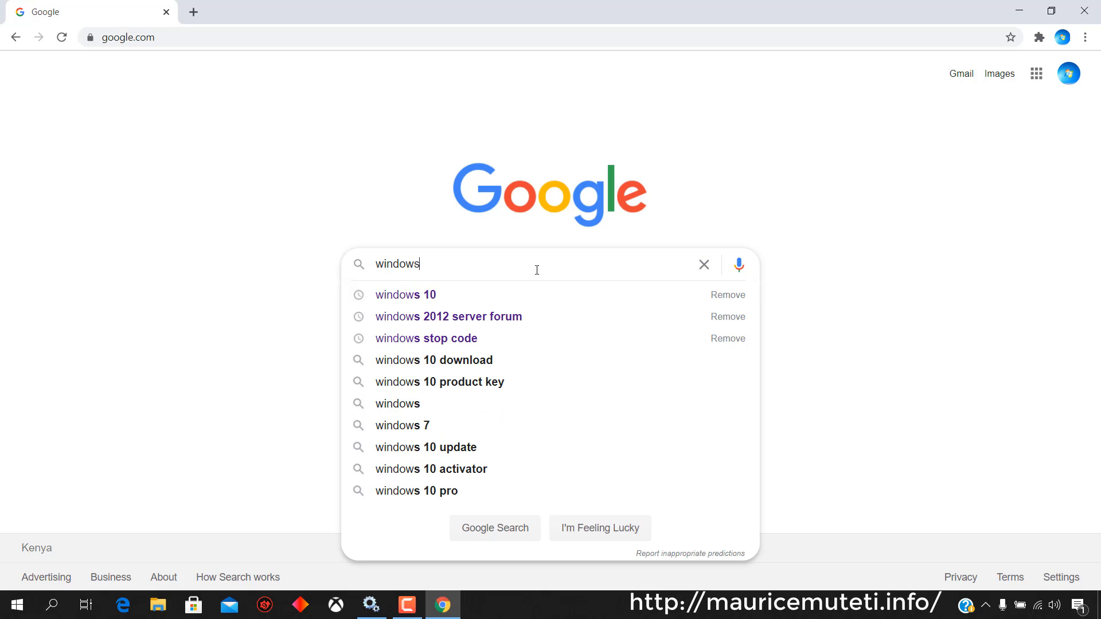
key("Down")
key("Down")
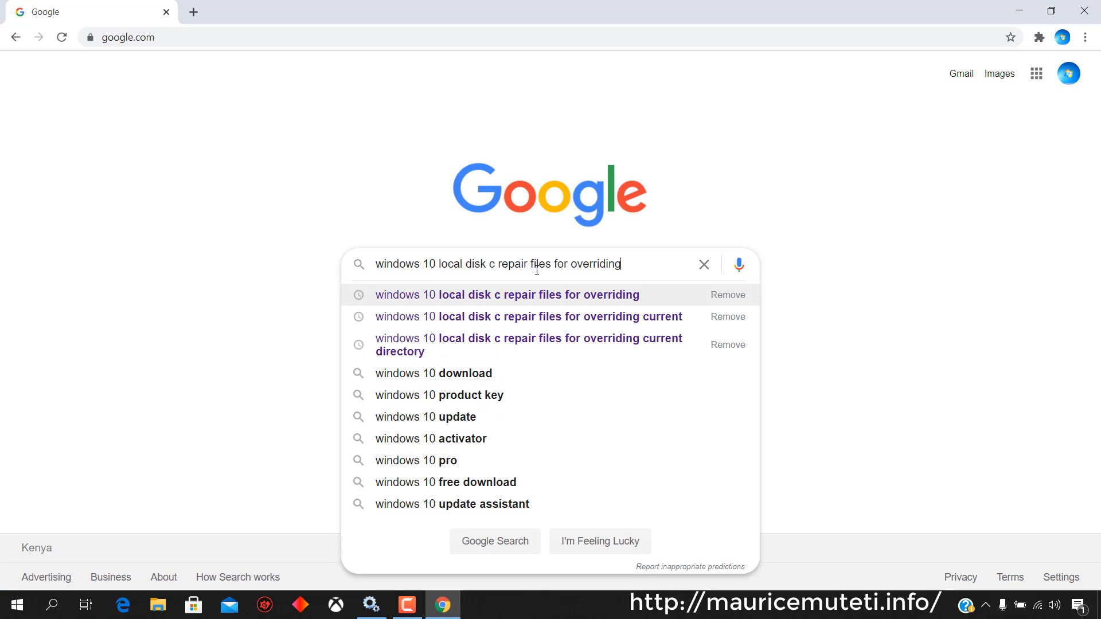
key("Down")
key("Down")
key("Down")
key("Return")
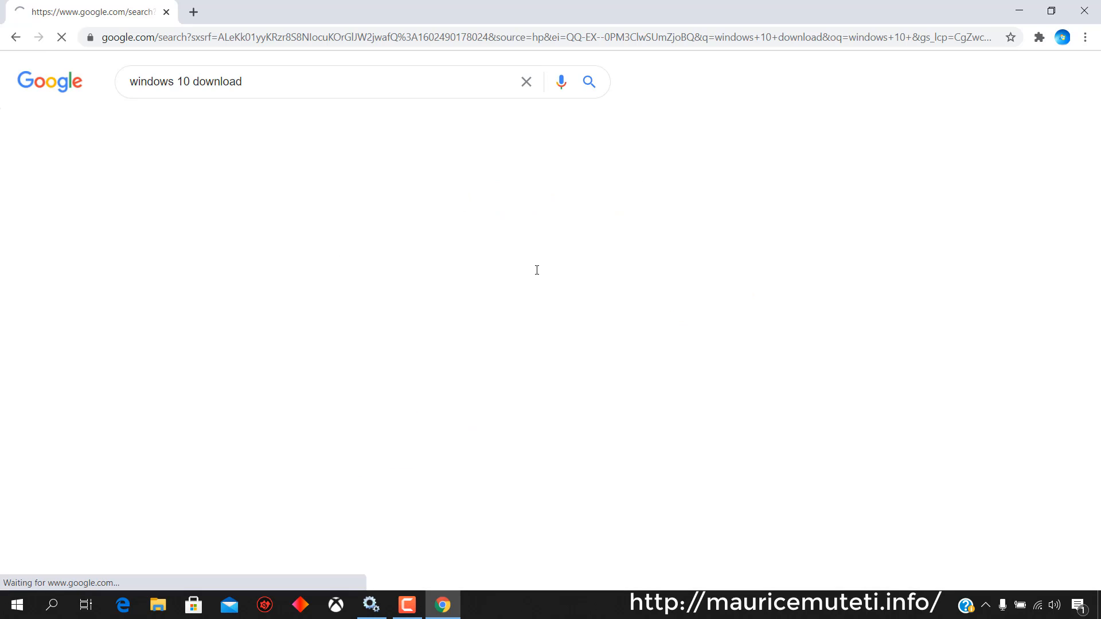
Open Microsoft's Download Windows 10 page from the search results and review its update and installation media options
left_click(171, 187)
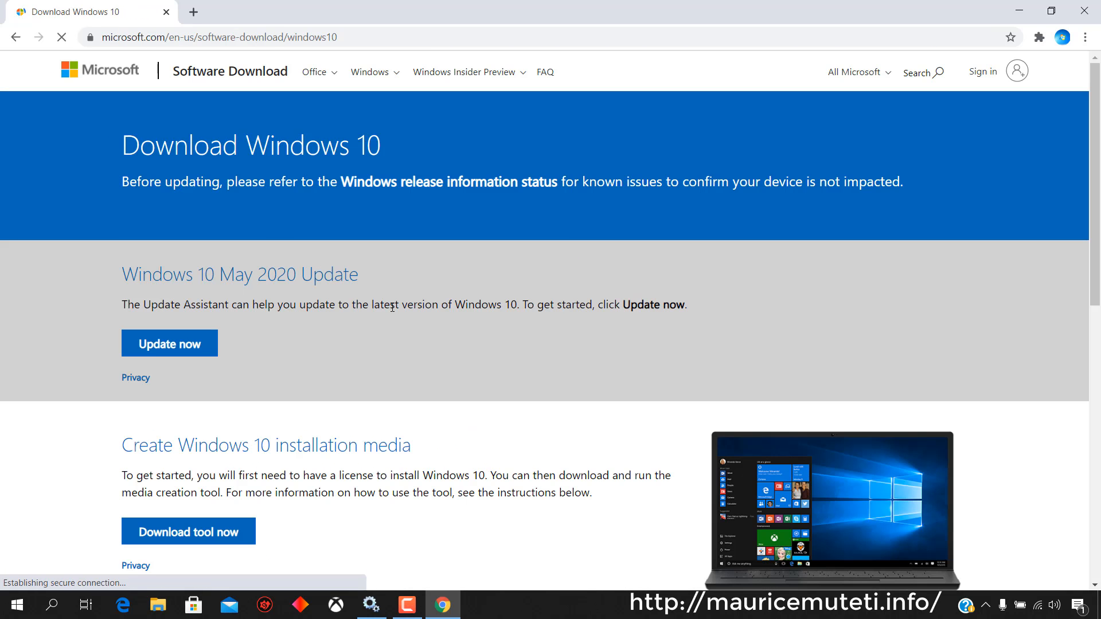
scroll(492, 354, "down", 2)
scroll(494, 356, "down", 3)
scroll(492, 352, "up", 6)
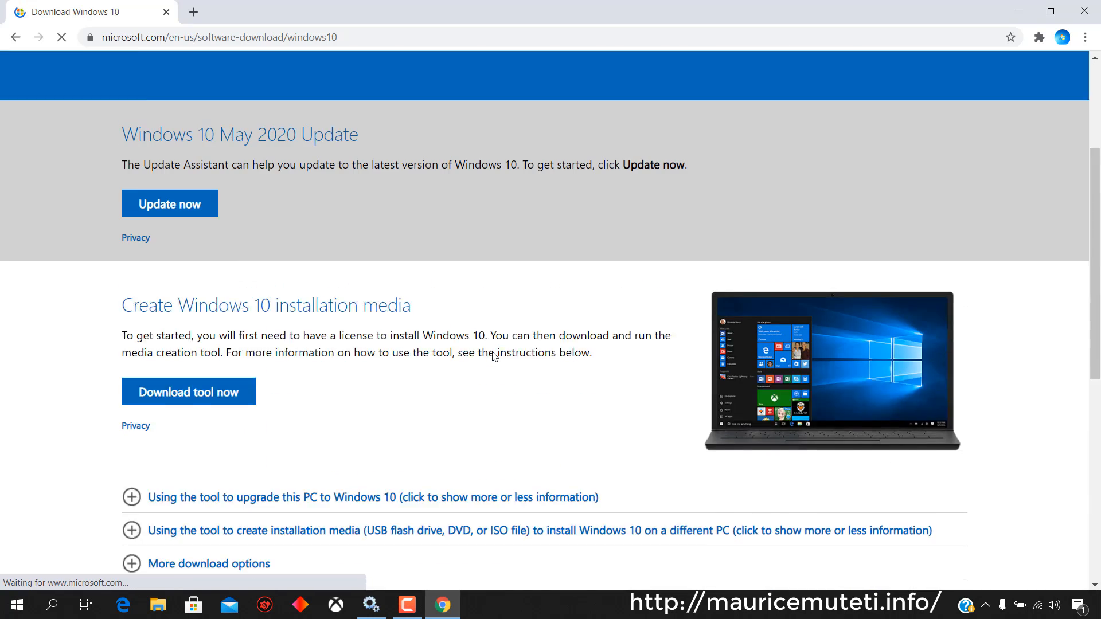
scroll(492, 352, "down", 3)
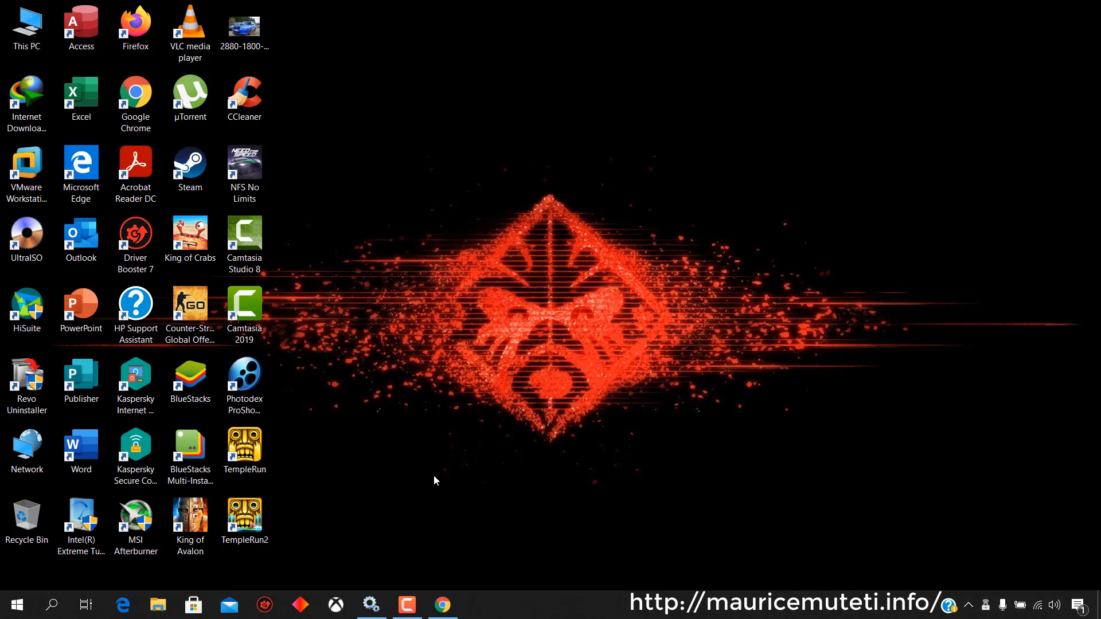
Launch VMware Workstation Pro from the desktop and start the wizard for a new virtual machine
left_click(29, 172)
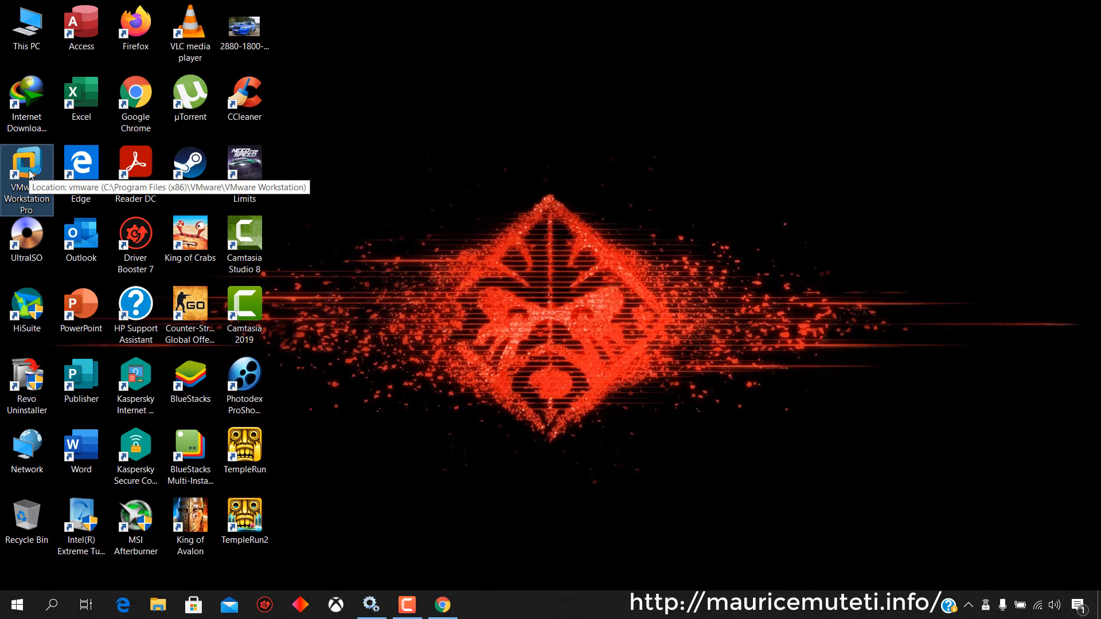
double_click(29, 172)
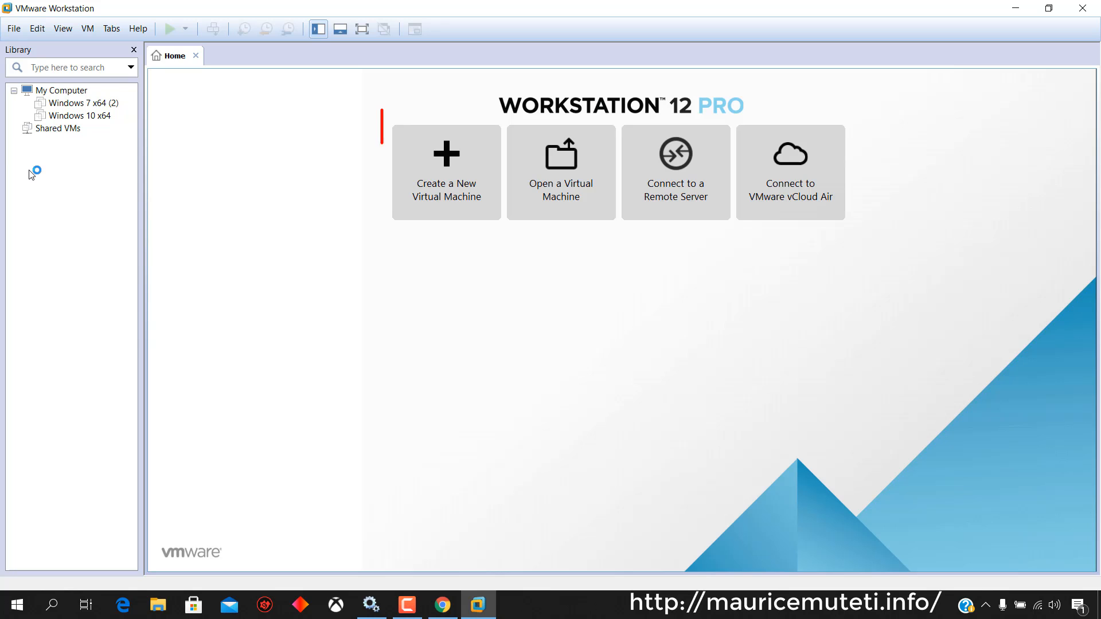
left_click(14, 28)
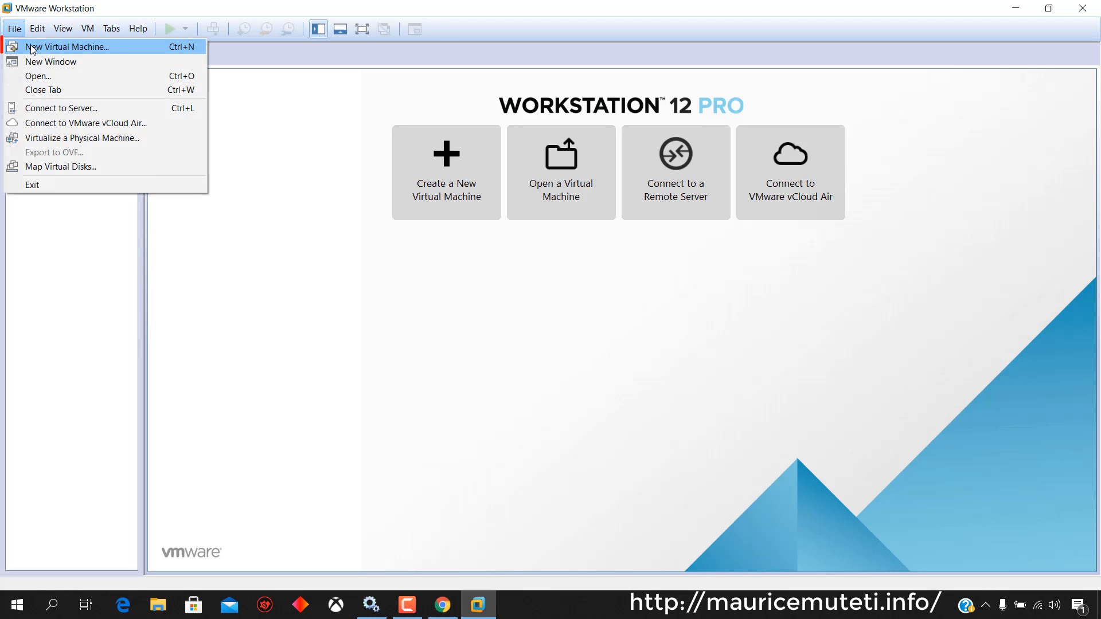
left_click(43, 48)
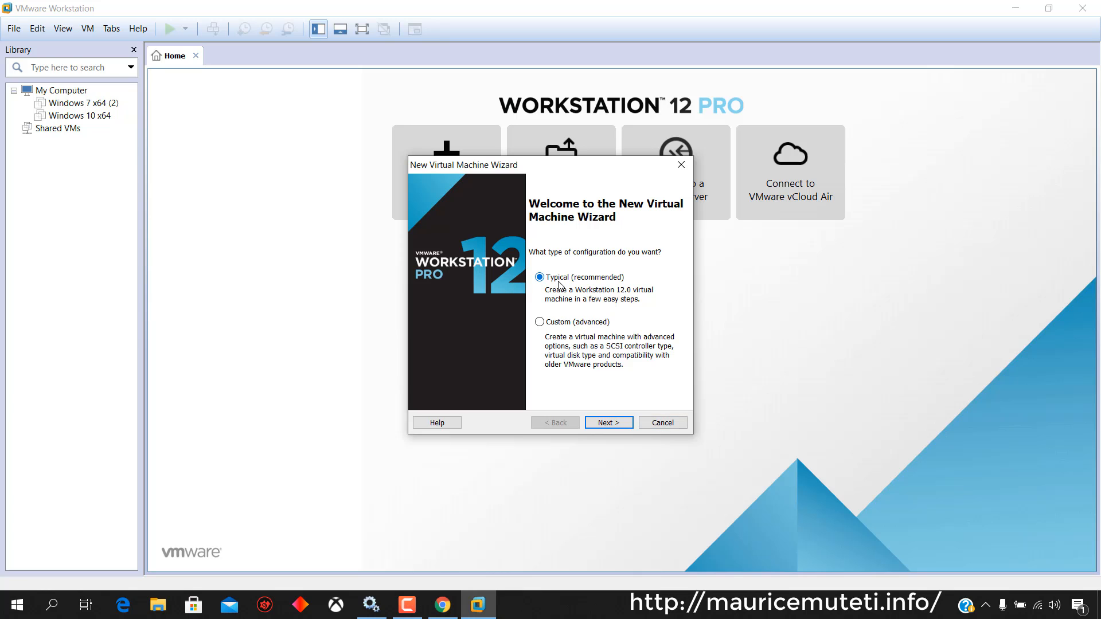
Choose the Typical (recommended) configuration and set the guest system to install from an installer disc image file (iso)
left_click(576, 323)
left_click(561, 276)
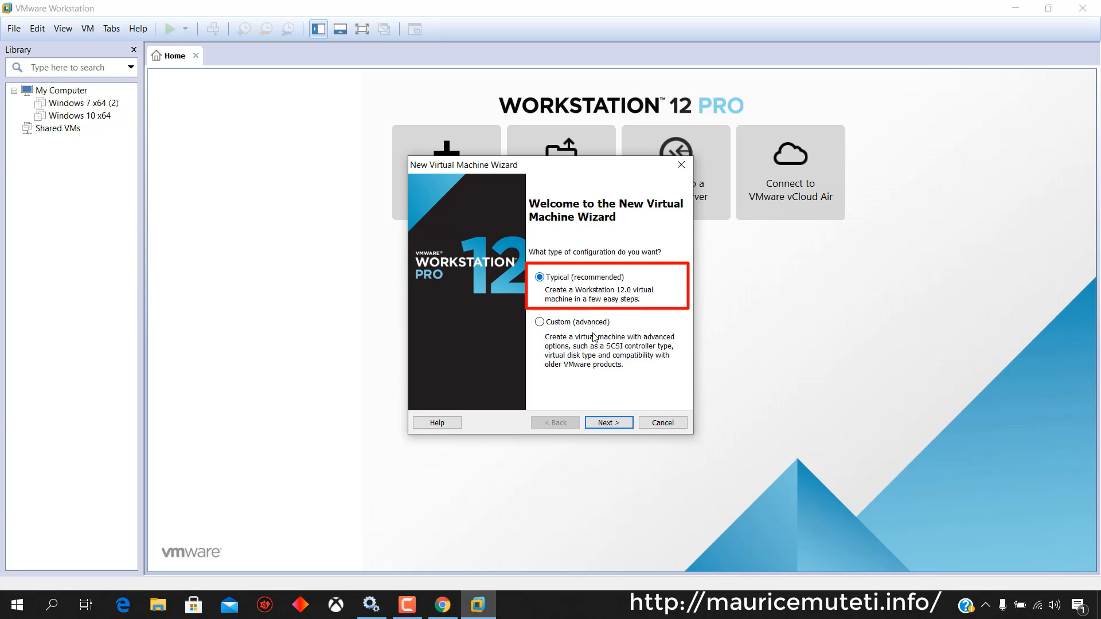
left_click(613, 425)
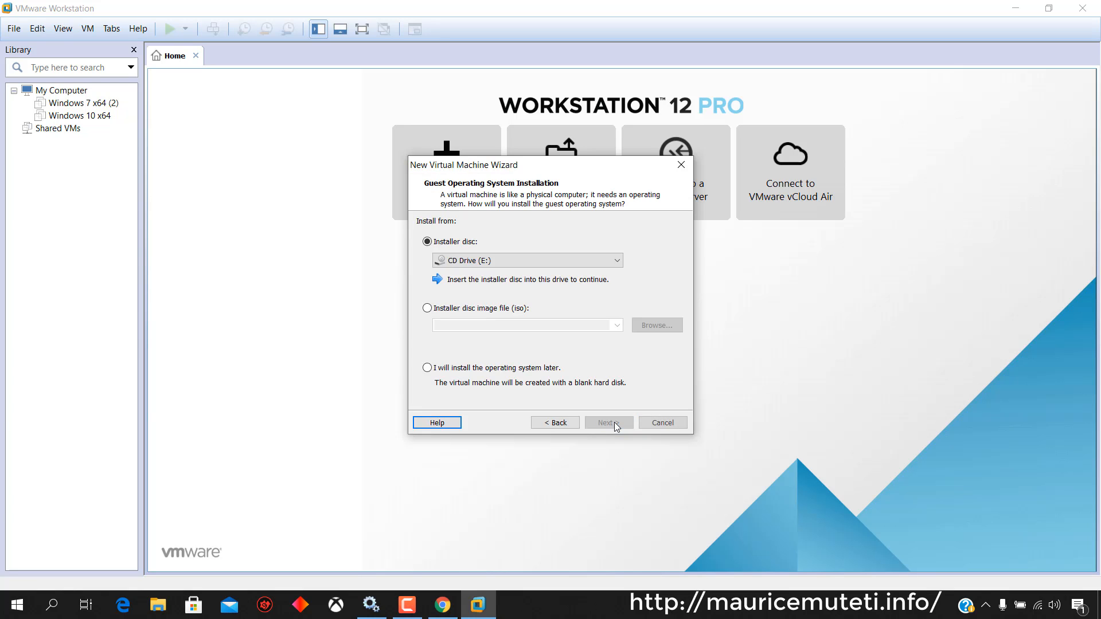
left_click(484, 312)
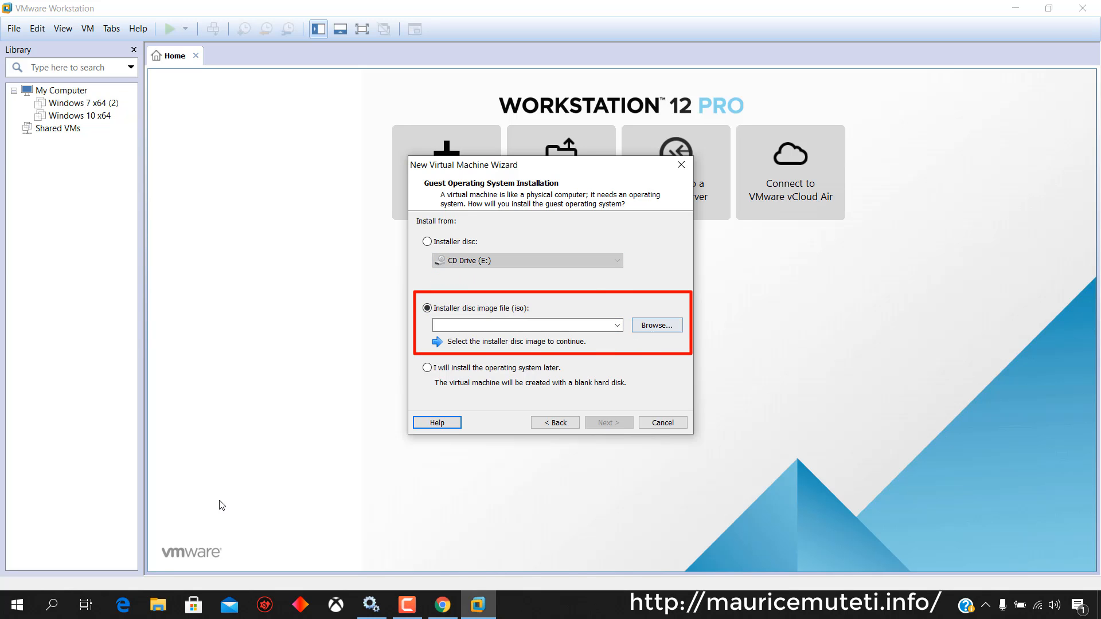
Locate the Windows 10 64 Bit image on the CCCOMA_X64F (G:) drive in File Explorer and return to the wizard
left_click(158, 605)
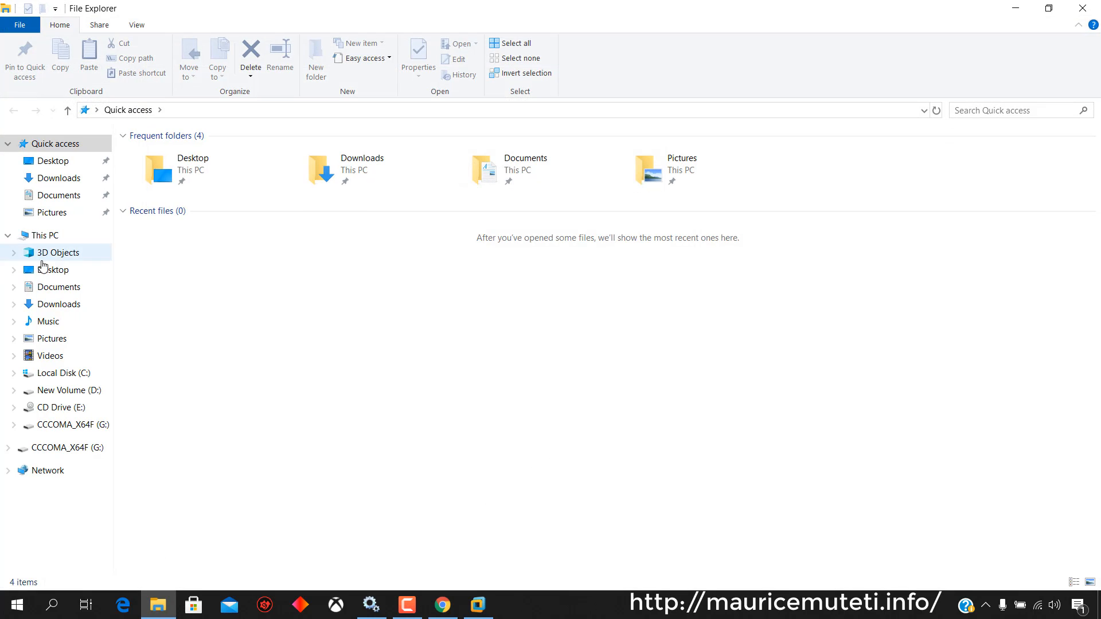
left_click(46, 235)
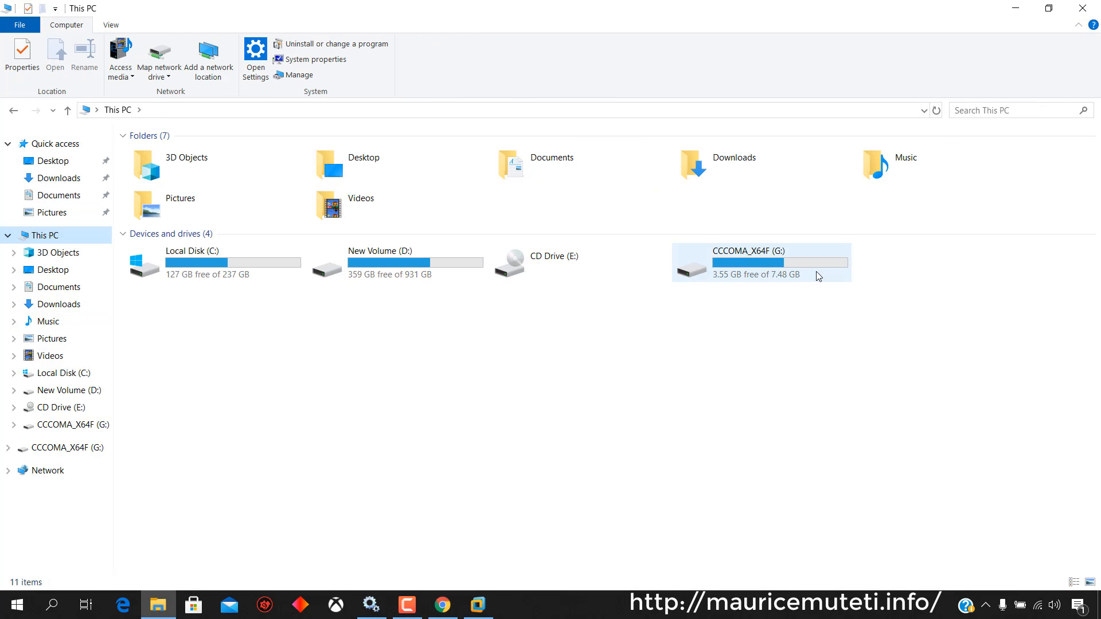
double_click(738, 267)
left_click(279, 153)
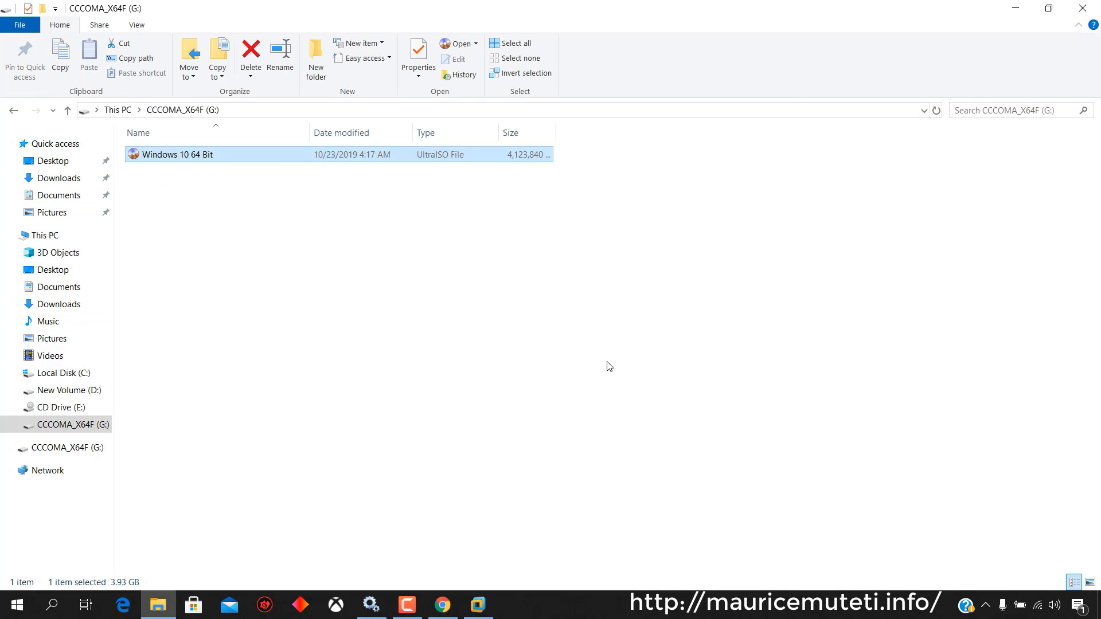
left_click(1016, 9)
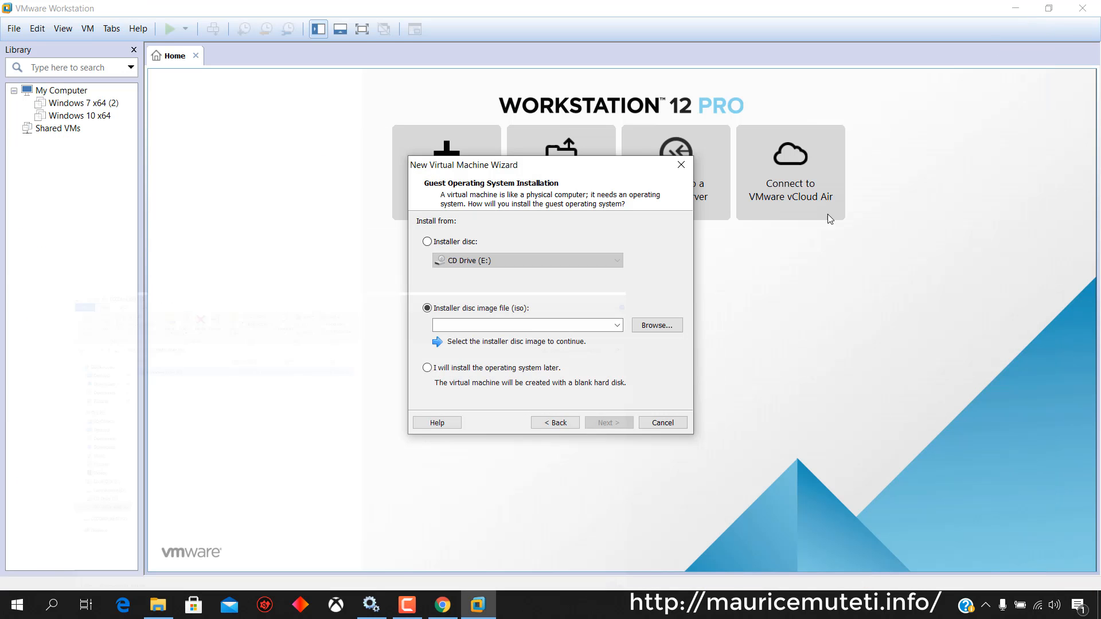
Load the Windows 10 64 Bit image from the CCCOMA_X64F (G:) drive as the installer disc image and continue
left_click(660, 327)
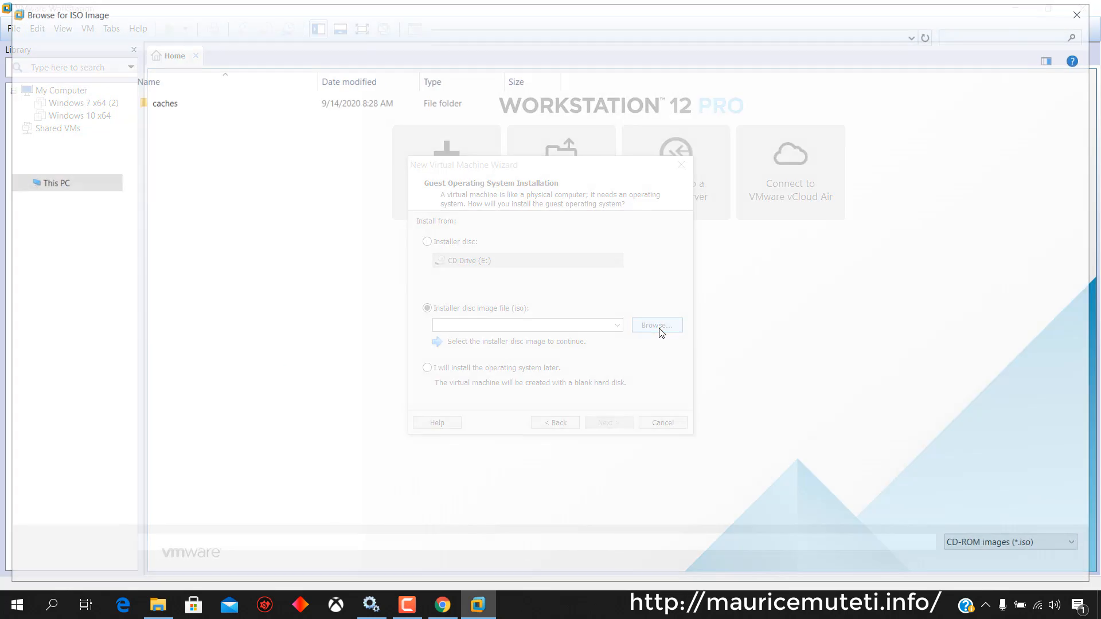
left_click(50, 181)
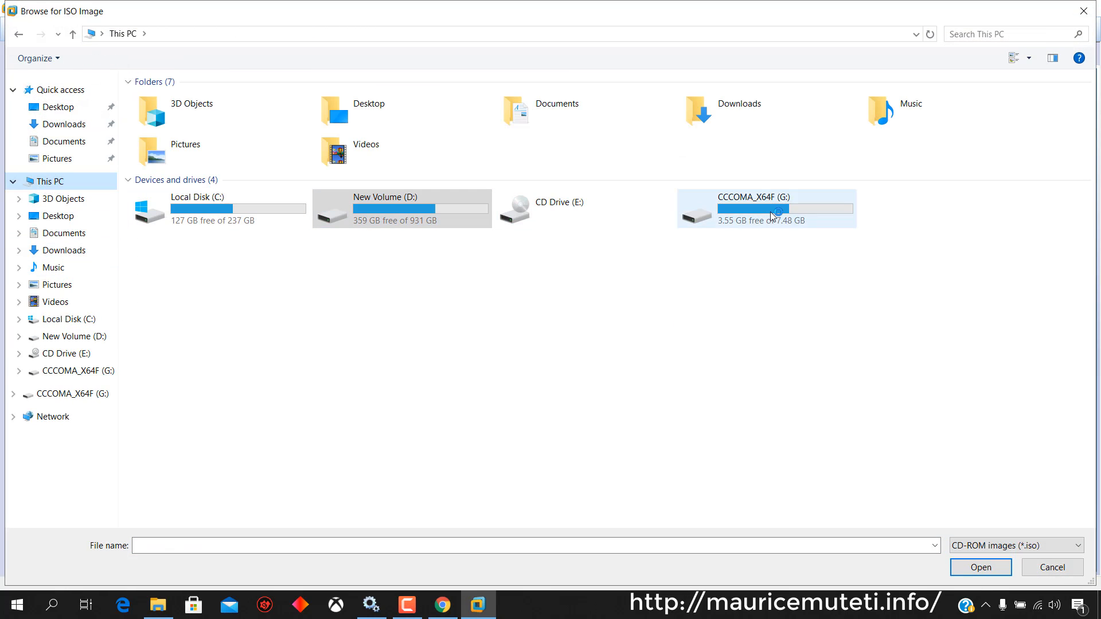
double_click(740, 209)
left_click(198, 107)
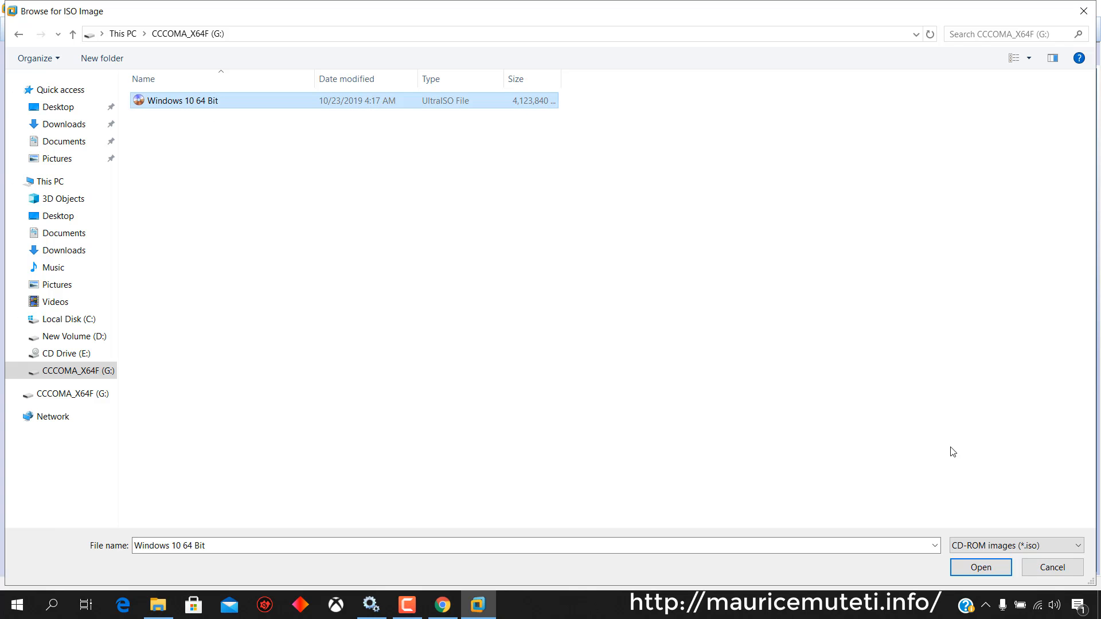
left_click(981, 569)
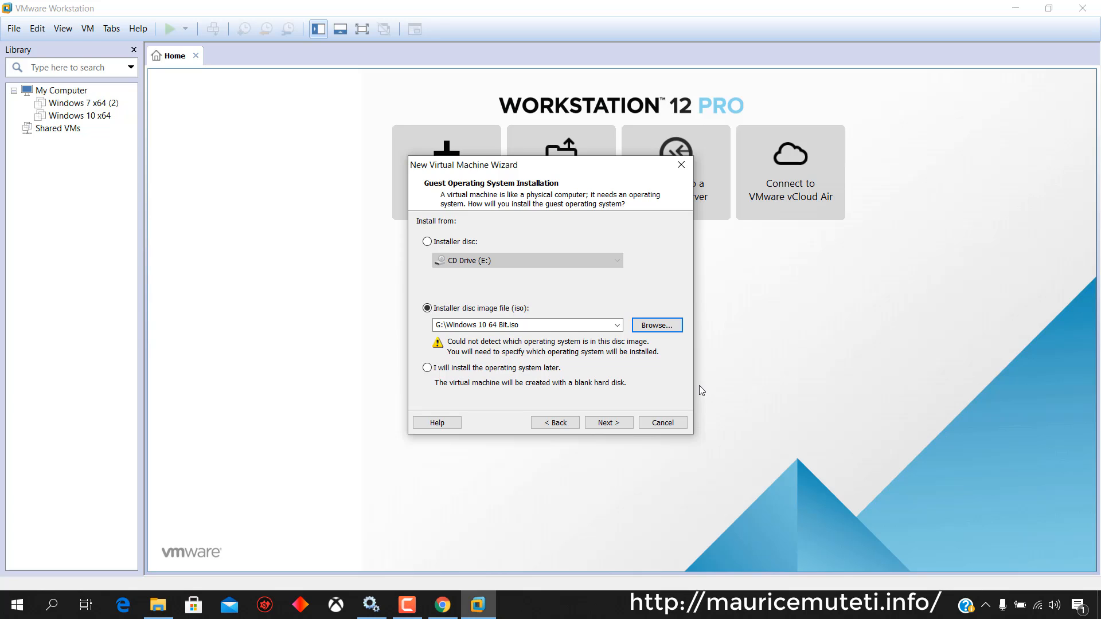
left_click(607, 422)
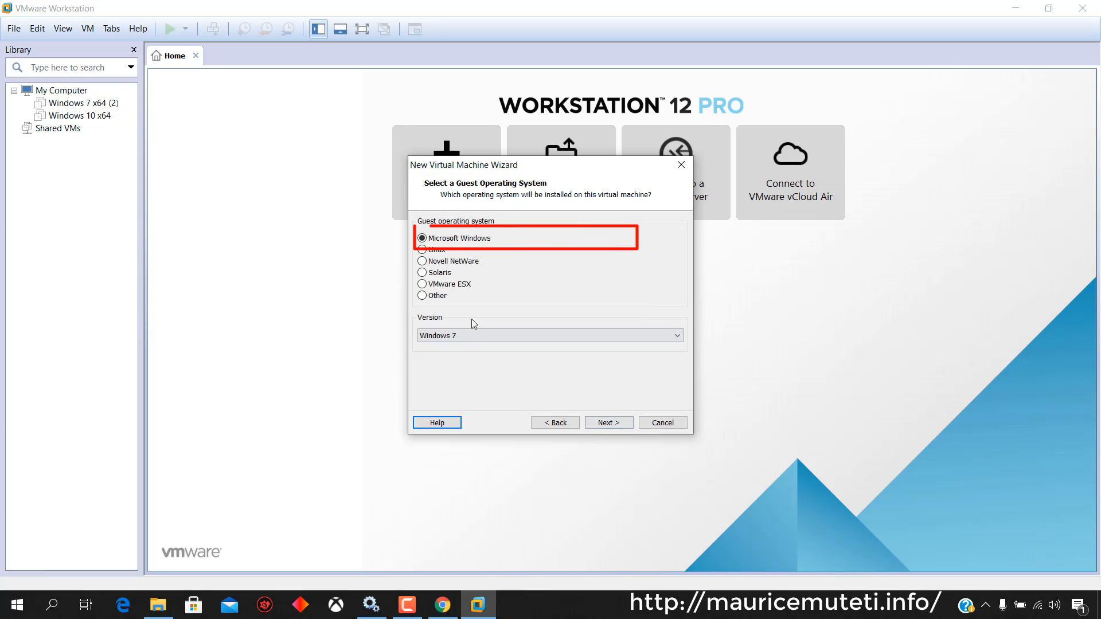
Set the Microsoft Windows guest version to Windows 10 x64 and continue
left_click(487, 335)
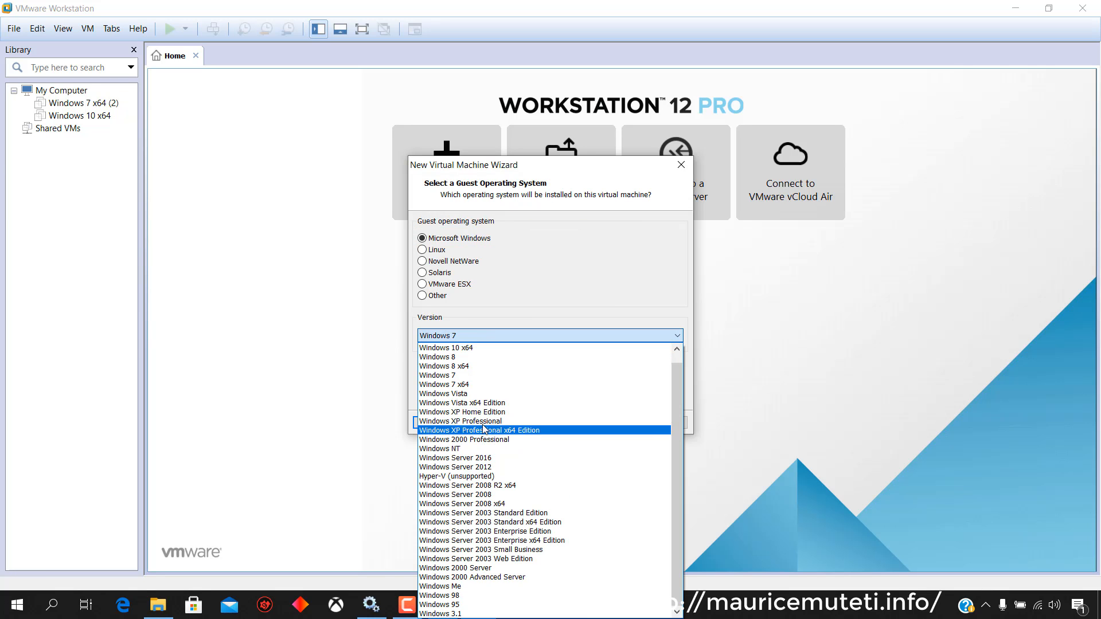
scroll(487, 364, "up", 1)
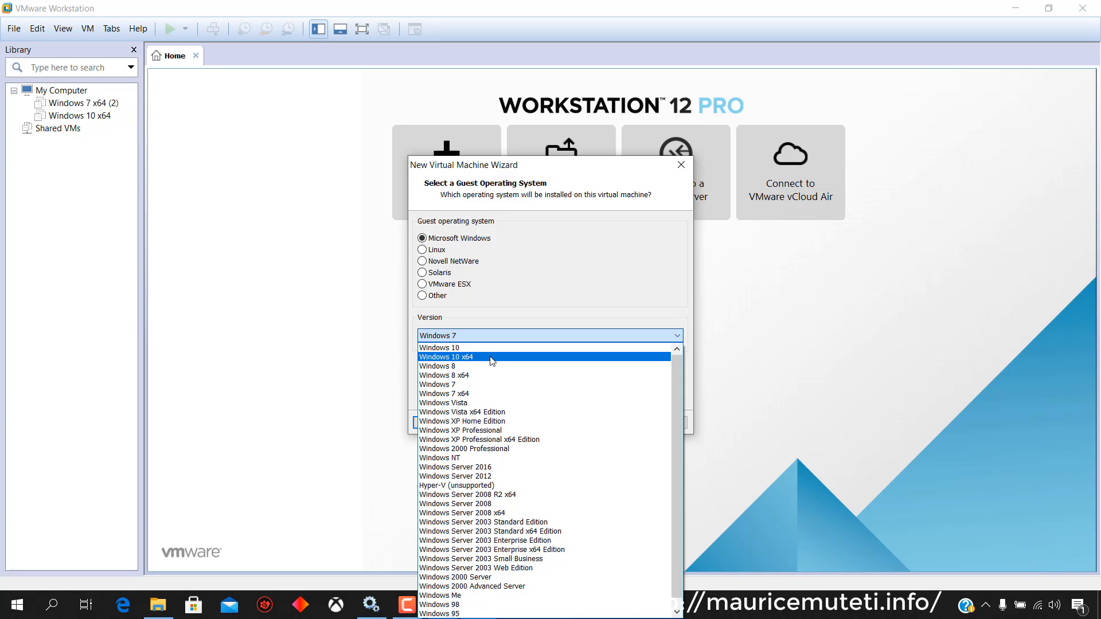
left_click(492, 356)
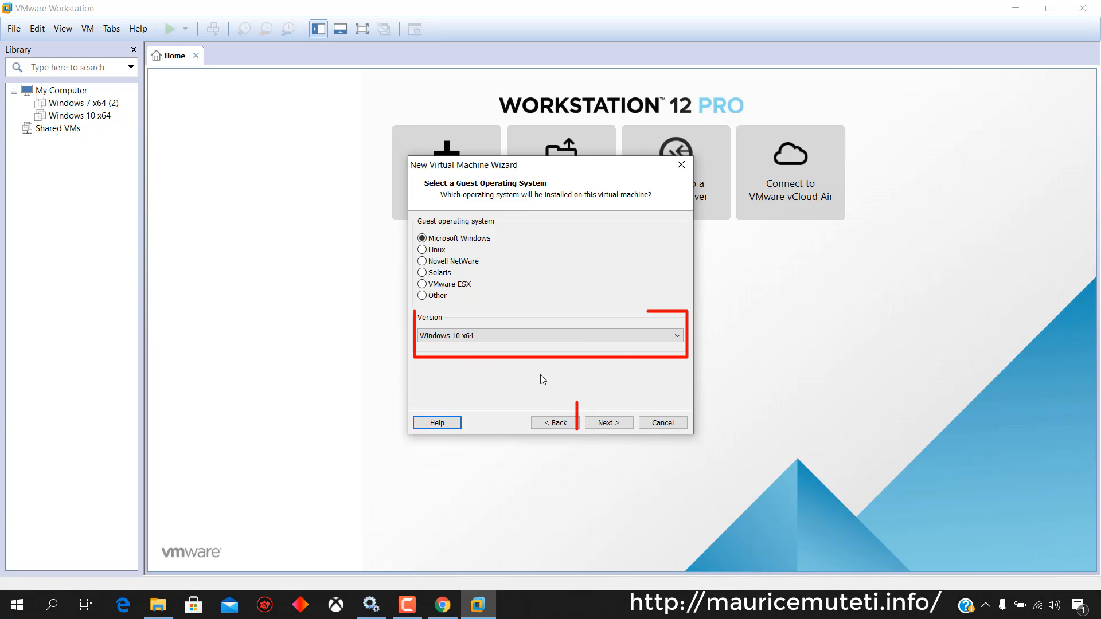
left_click(607, 424)
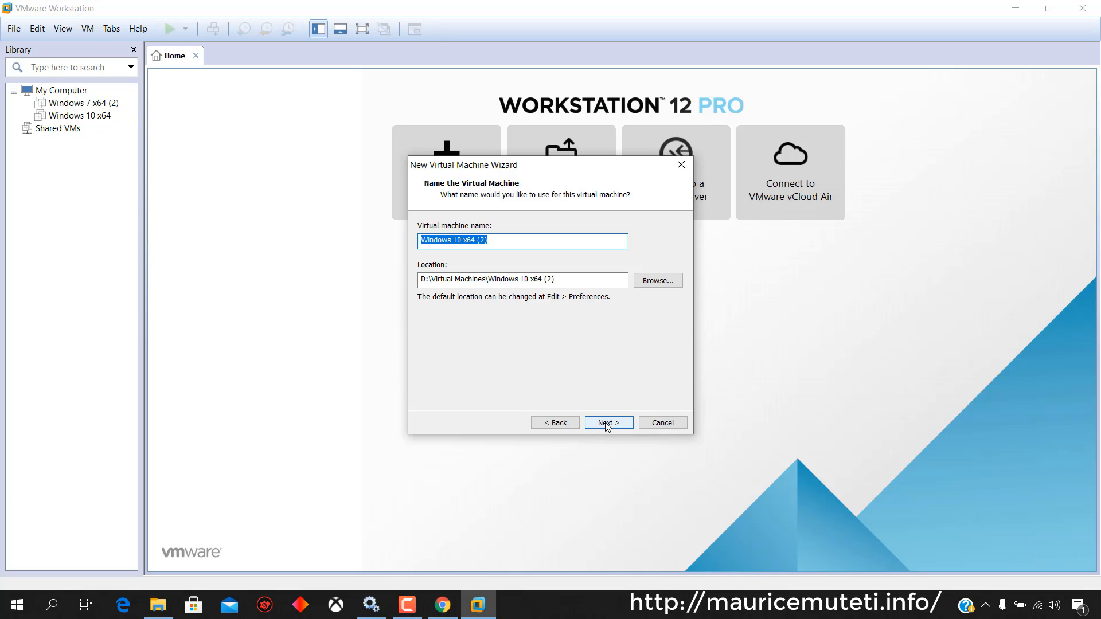
Name the virtual machine Windows 10 x64 (3) and accept a 60 GB virtual disk split into multiple files
left_click(484, 242)
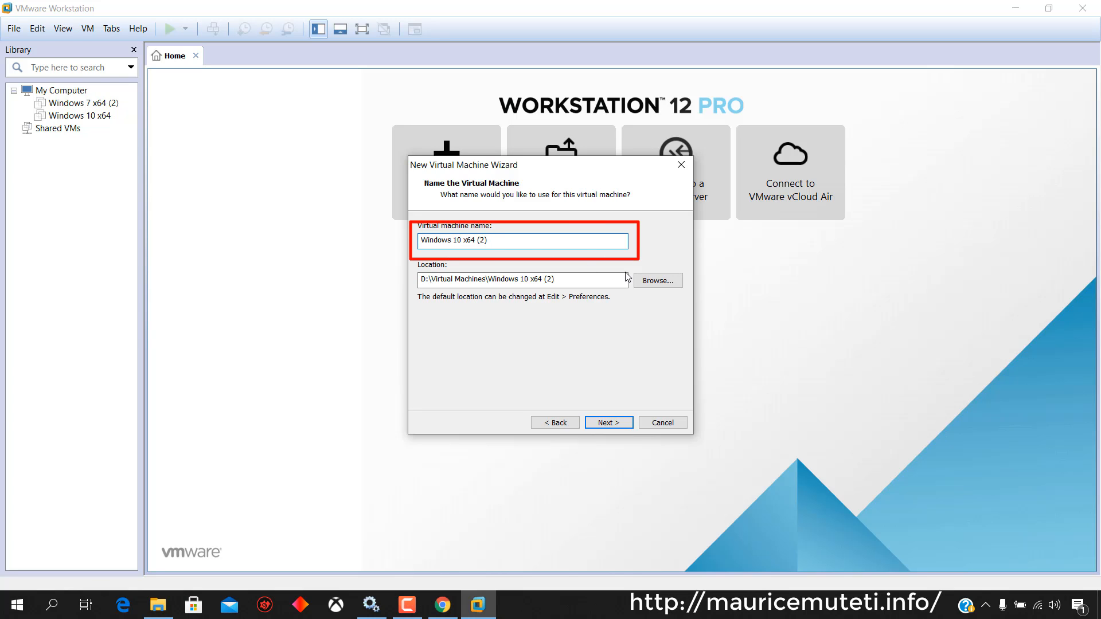
key("BackSpace")
type("3")
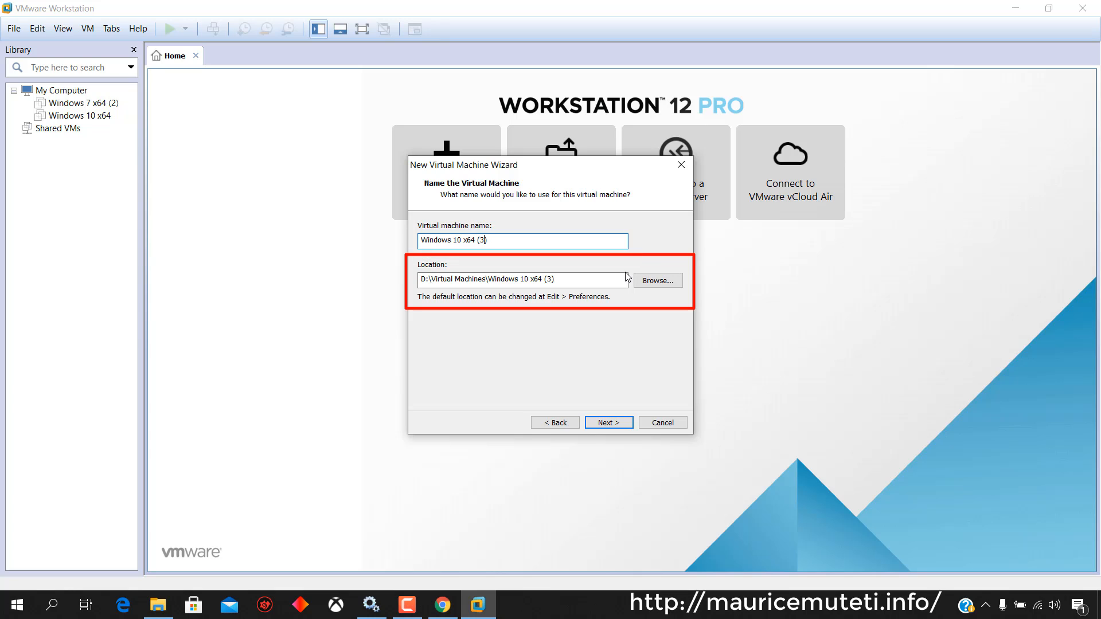
left_click(608, 423)
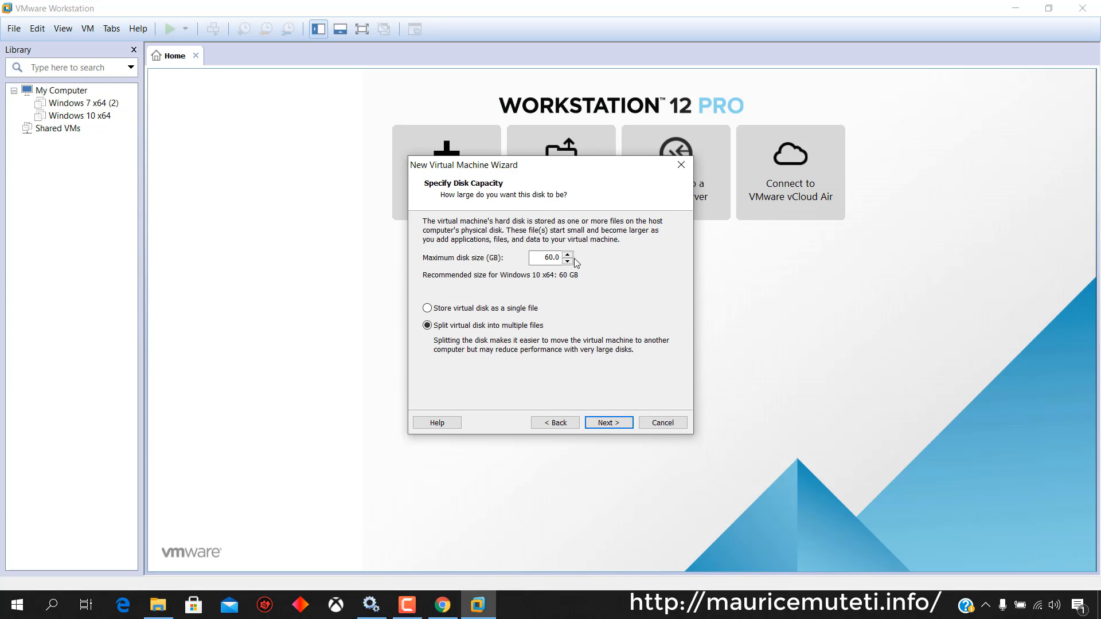
left_click(464, 310)
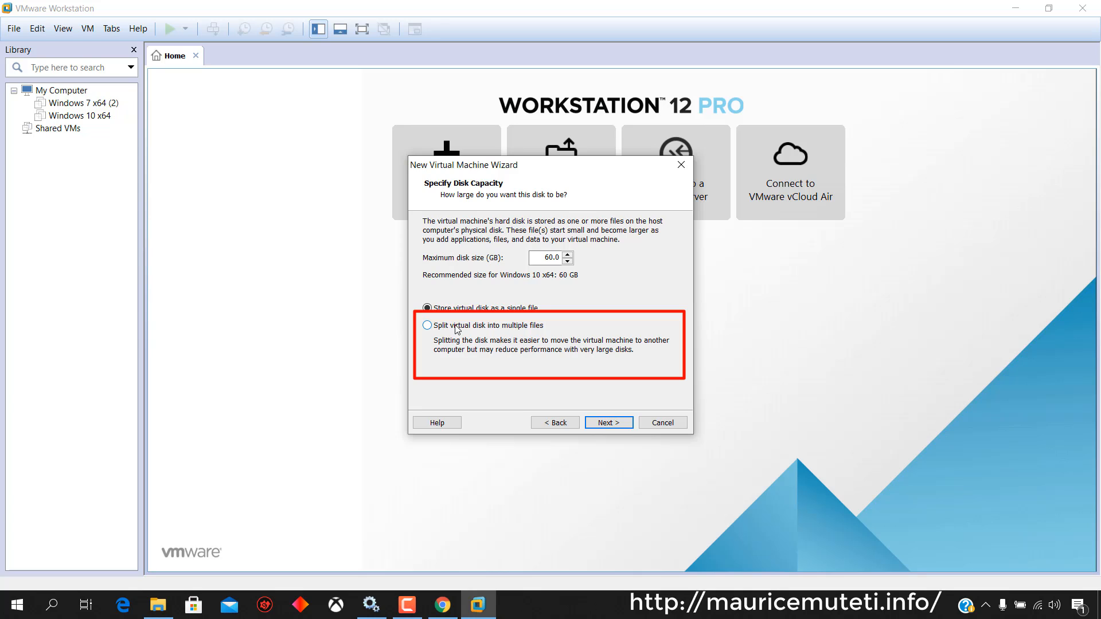
left_click(609, 423)
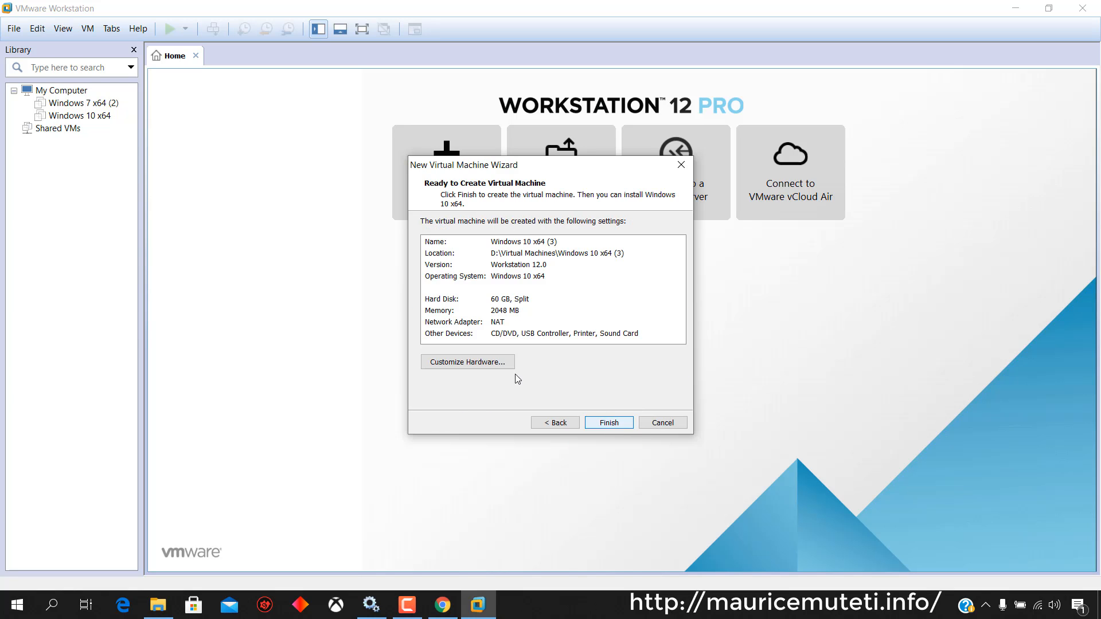
Customize the virtual machine's hardware by raising its memory to 3104 MB
left_click(496, 367)
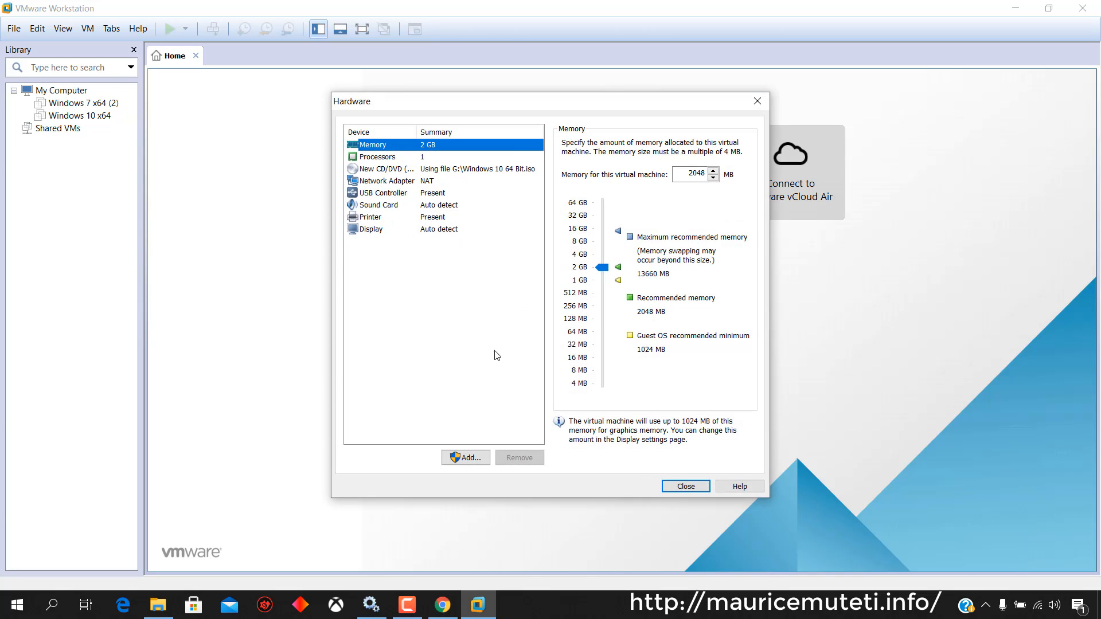
left_click(447, 158)
left_click(449, 145)
left_click_drag(602, 269, 602, 264)
left_click(601, 263)
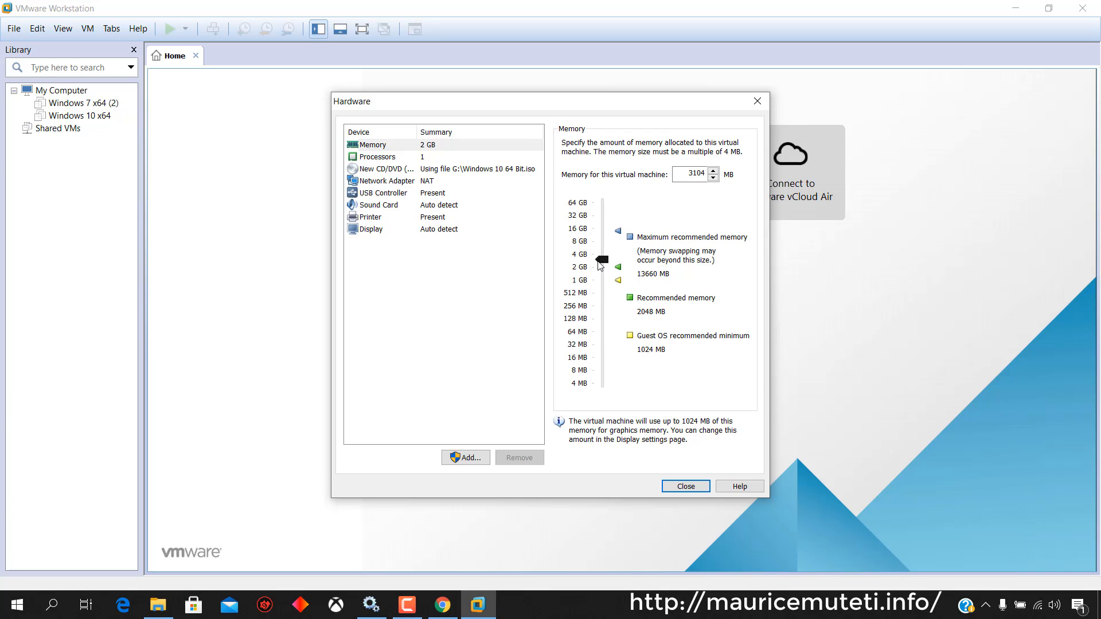
Set the number of processors to 2 and finish creating the virtual machine
left_click(403, 157)
left_click(707, 148)
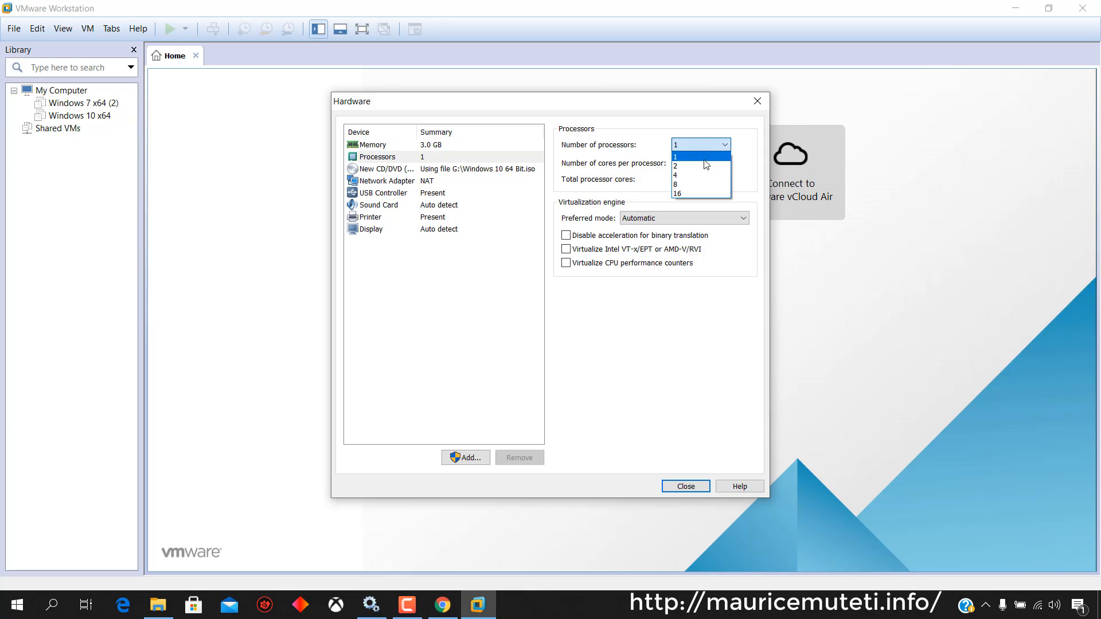
left_click(707, 166)
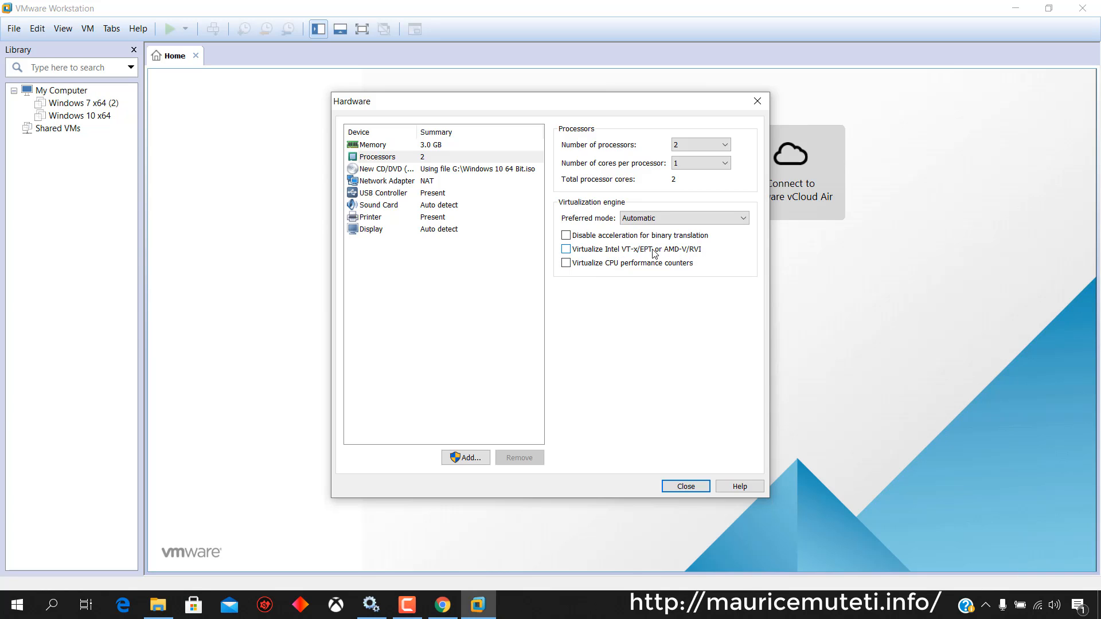
left_click(688, 487)
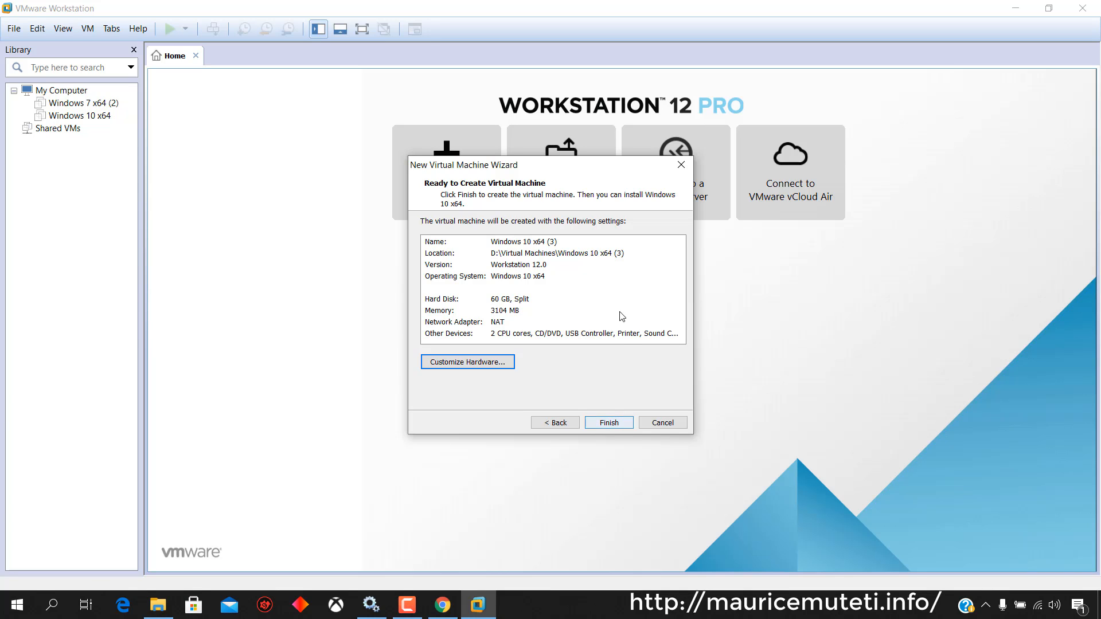
left_click(620, 422)
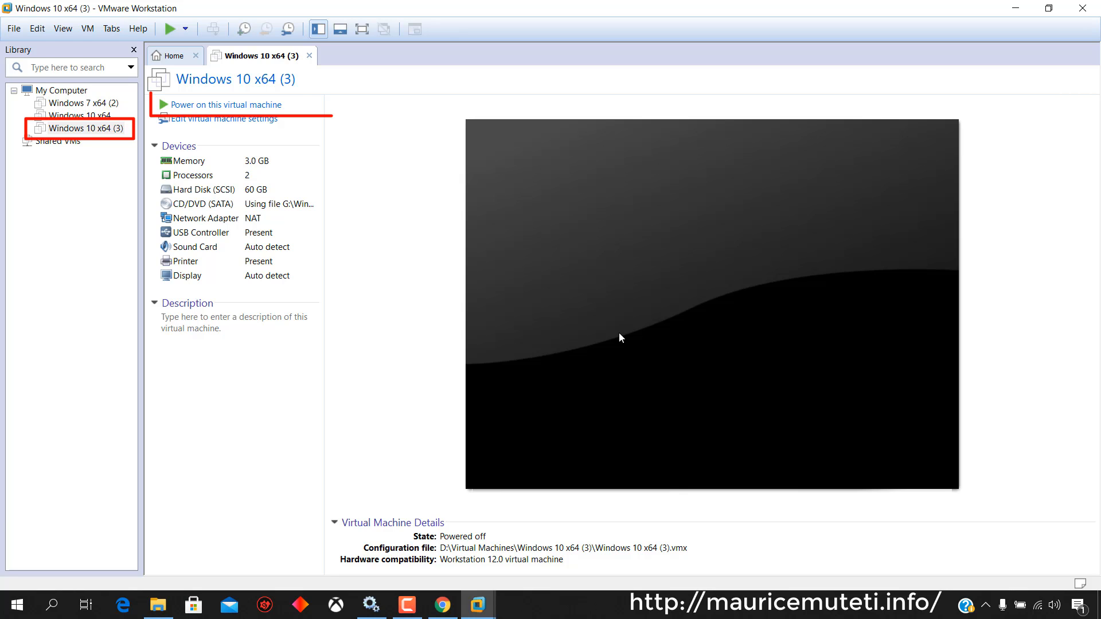
Power on the Windows 10 x64 (3) virtual machine, dismissing the removable devices hint, and show it in full screen
left_click(228, 106)
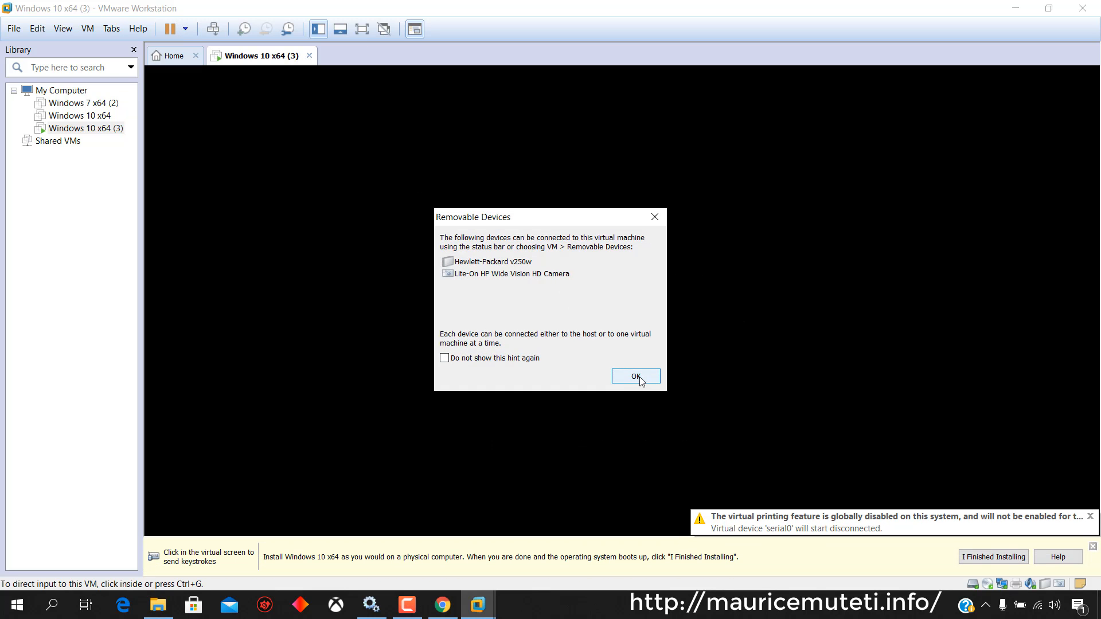
left_click(640, 378)
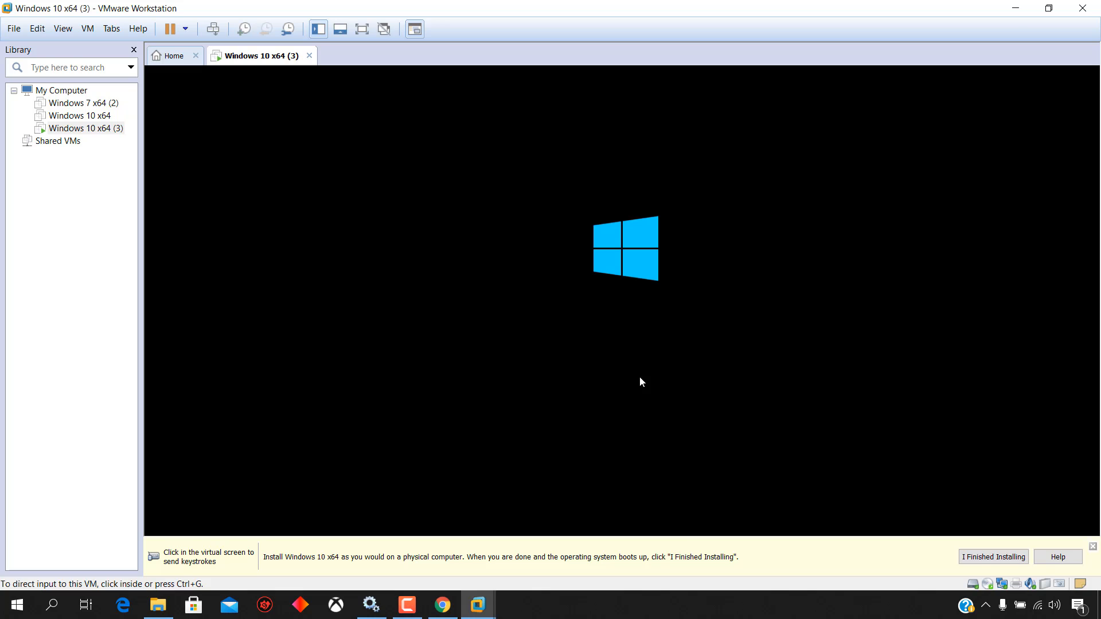
left_click(362, 29)
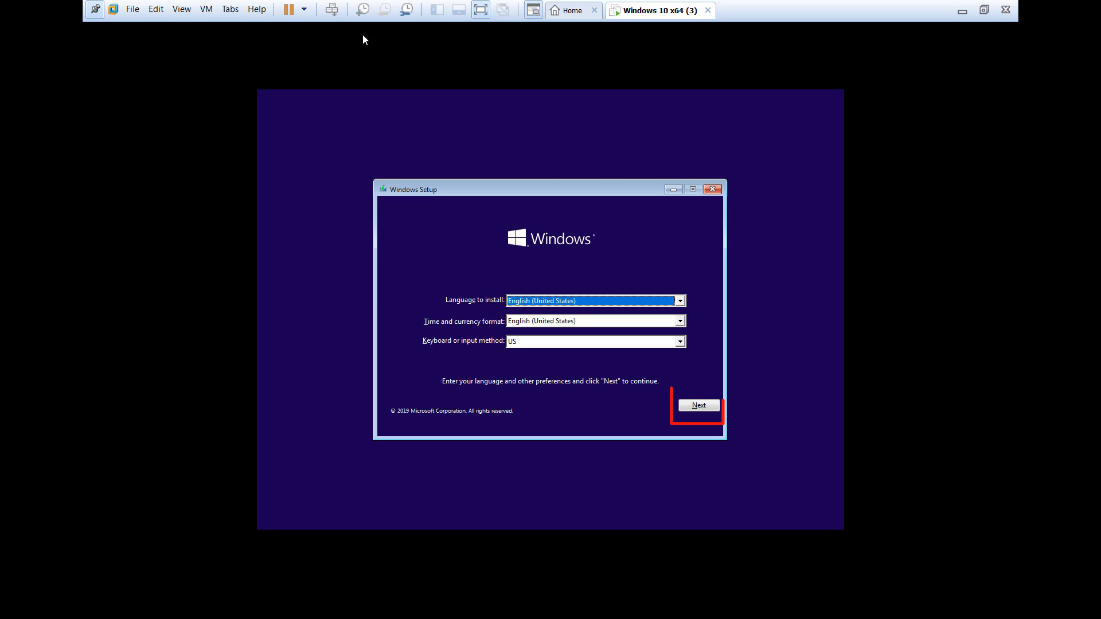
Accept English (United States) and the US keyboard in Windows Setup and start the installation
left_click(693, 89)
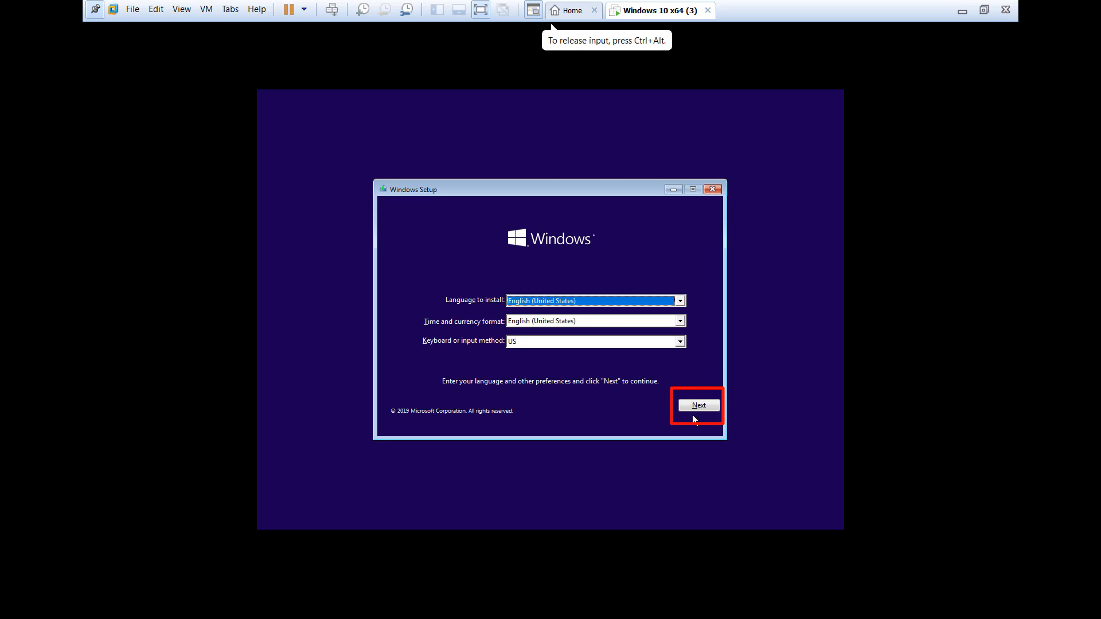
left_click(711, 405)
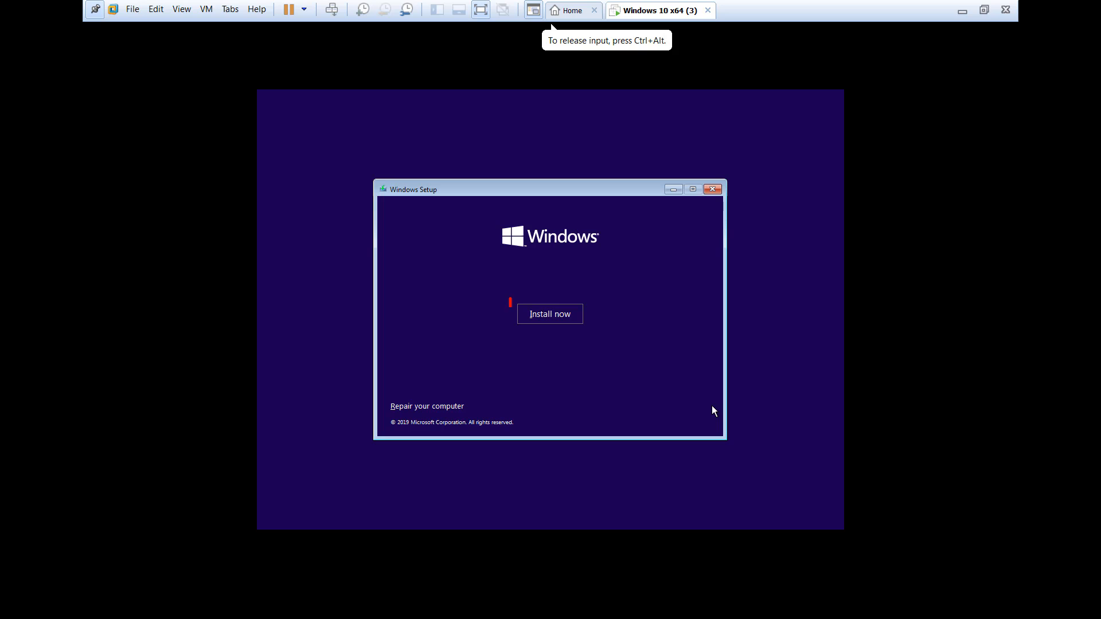
left_click(548, 314)
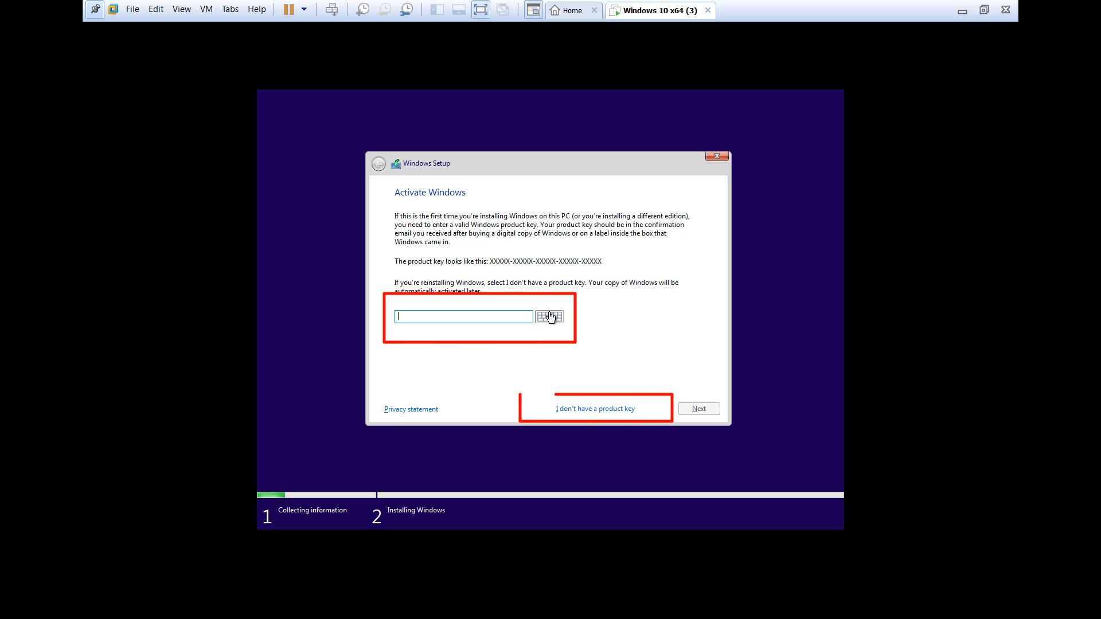
Continue without a product key and choose Windows 10 Pro as the operating system to install
left_click(609, 408)
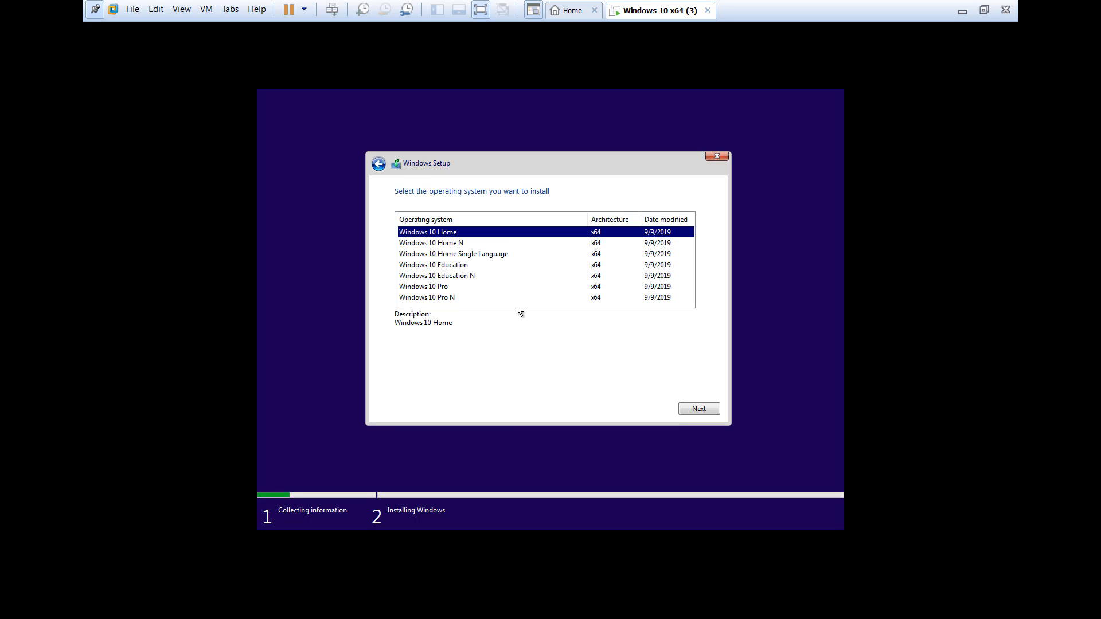
left_click(464, 287)
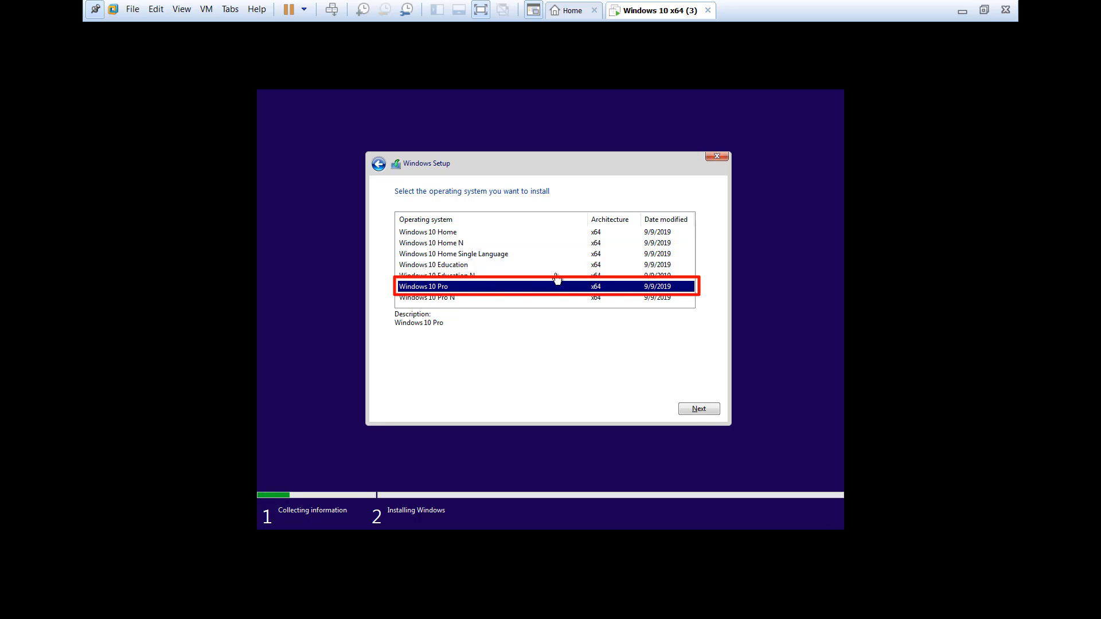
left_click(699, 411)
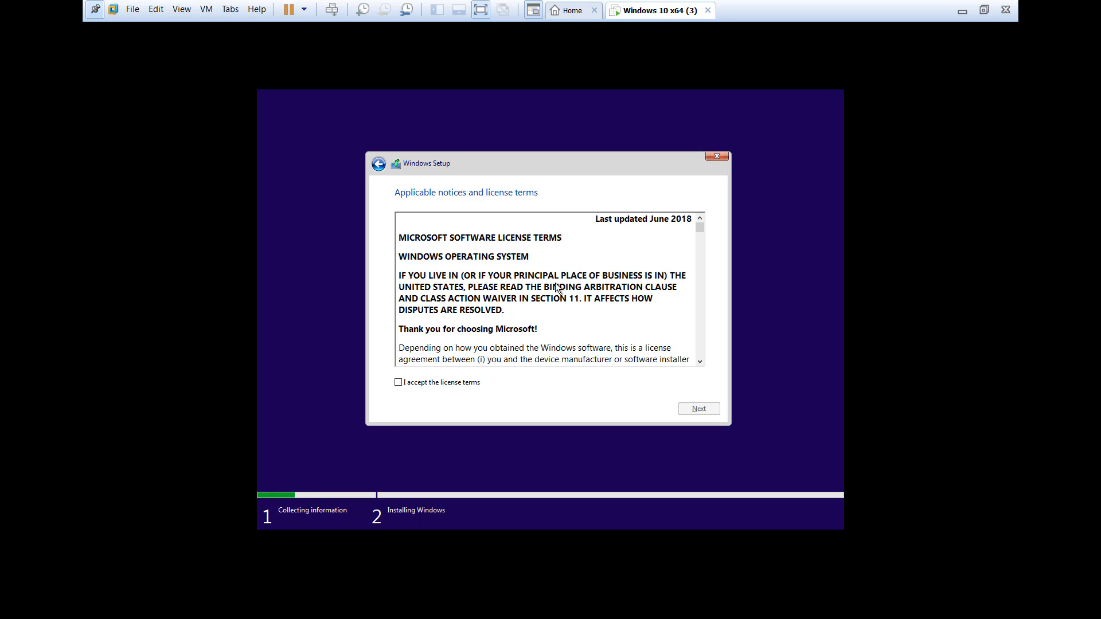
Accept the license terms and start a custom Windows installation on Drive 0 Unallocated Space
scroll(556, 287, "down", 10)
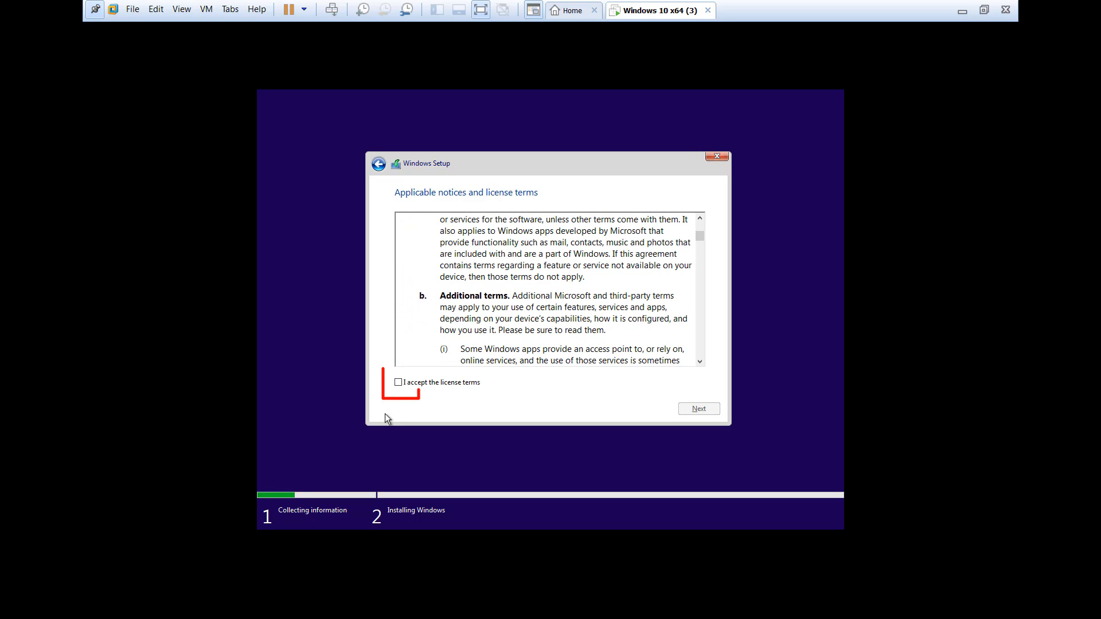
left_click(399, 383)
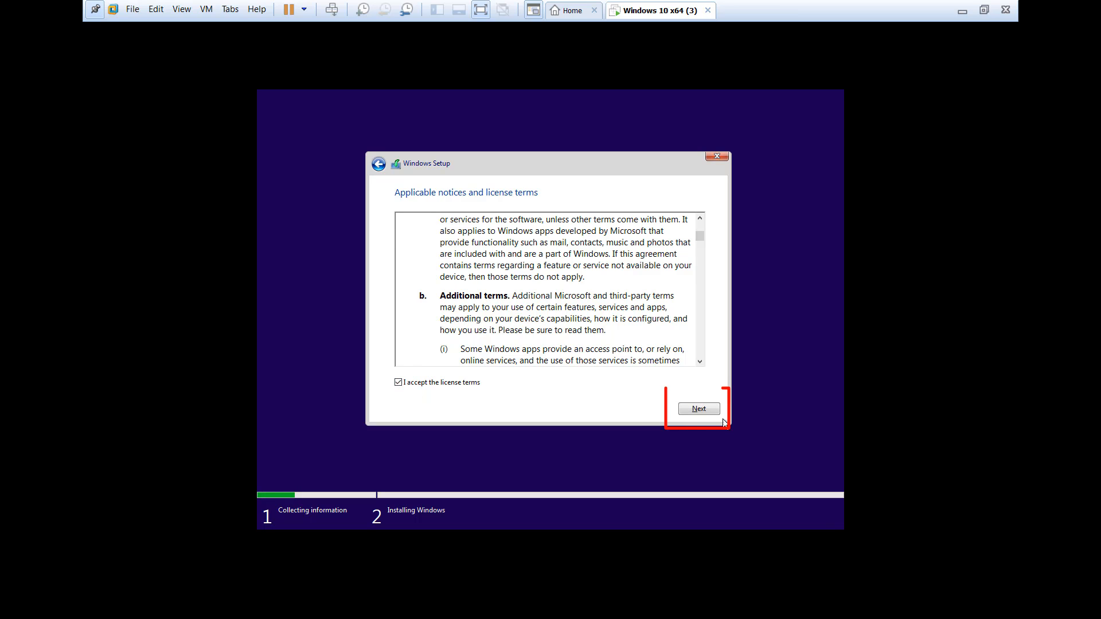
left_click(701, 410)
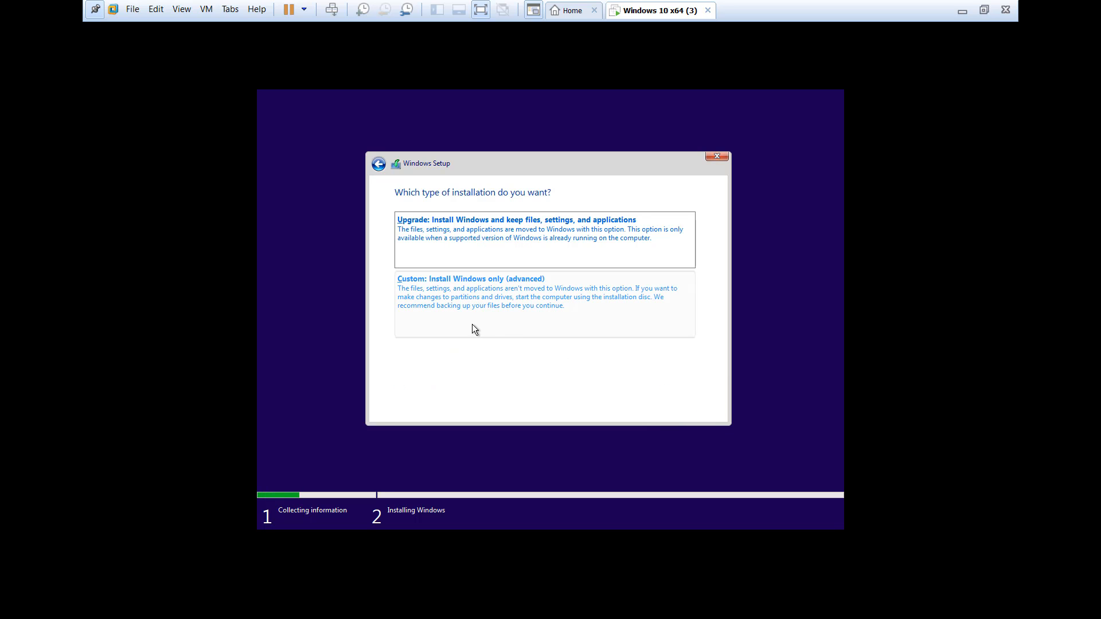
left_click(479, 295)
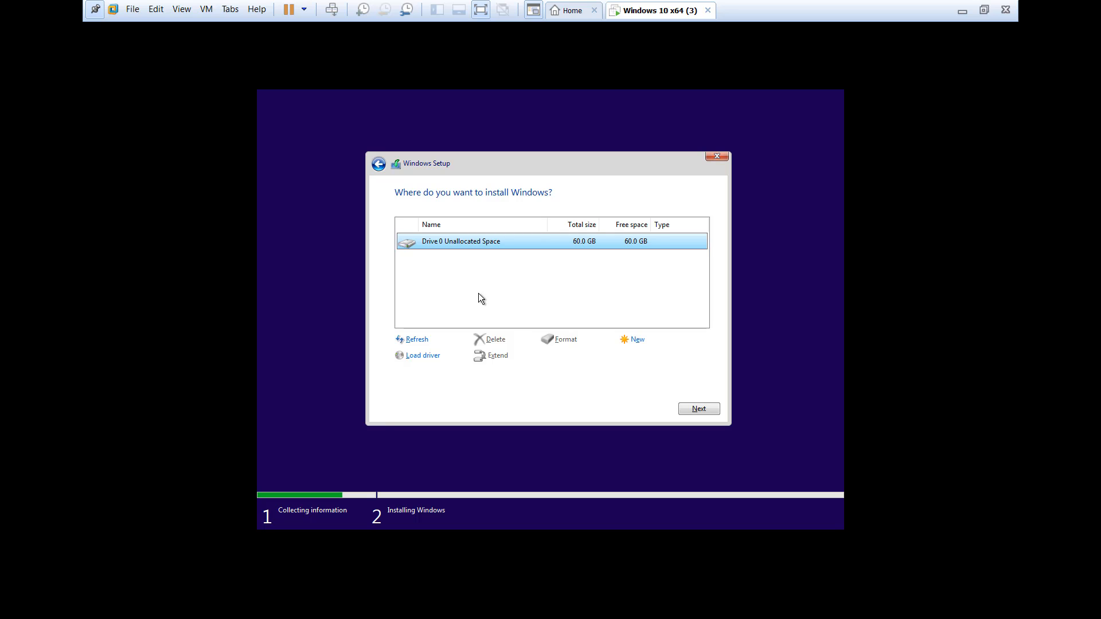
left_click(706, 408)
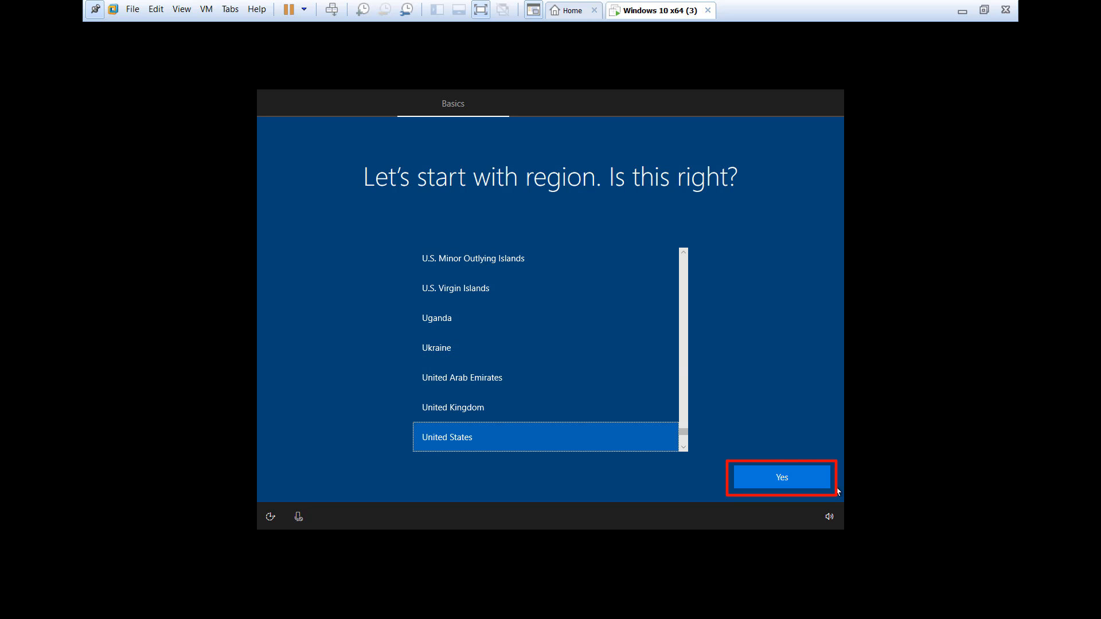
Confirm United States as the region and US as the keyboard layout, without adding a second layout
left_click(800, 478)
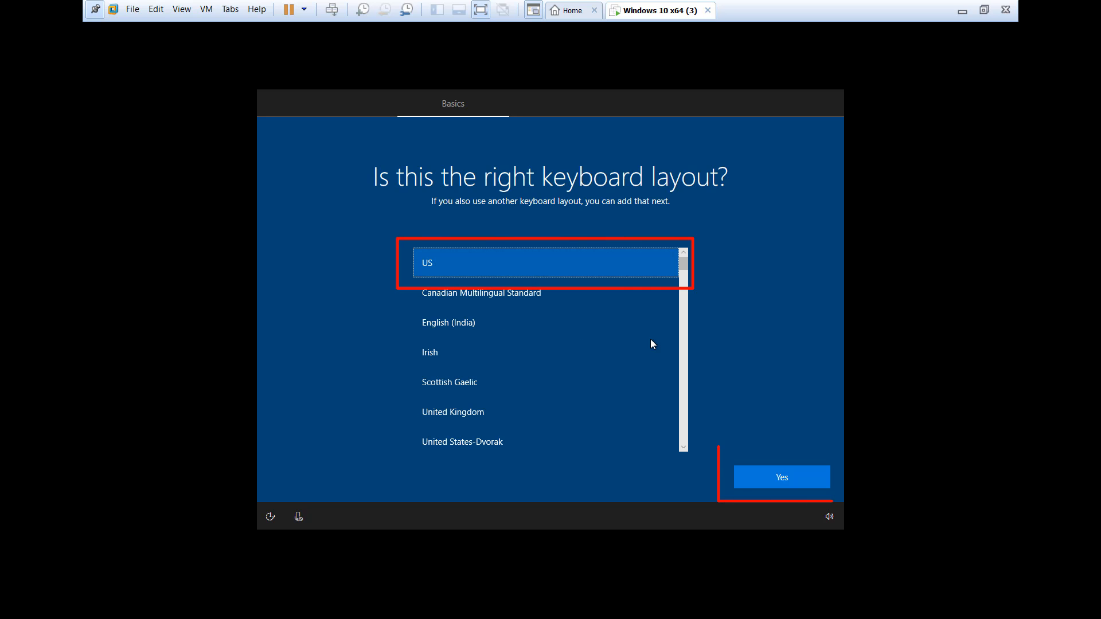
left_click(796, 479)
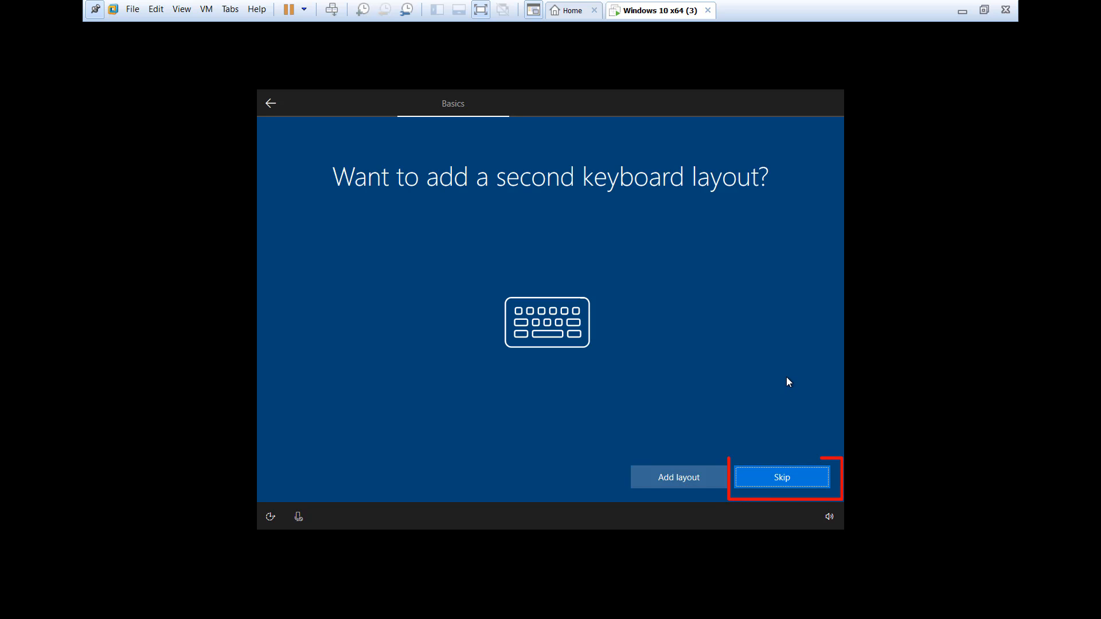
left_click(775, 476)
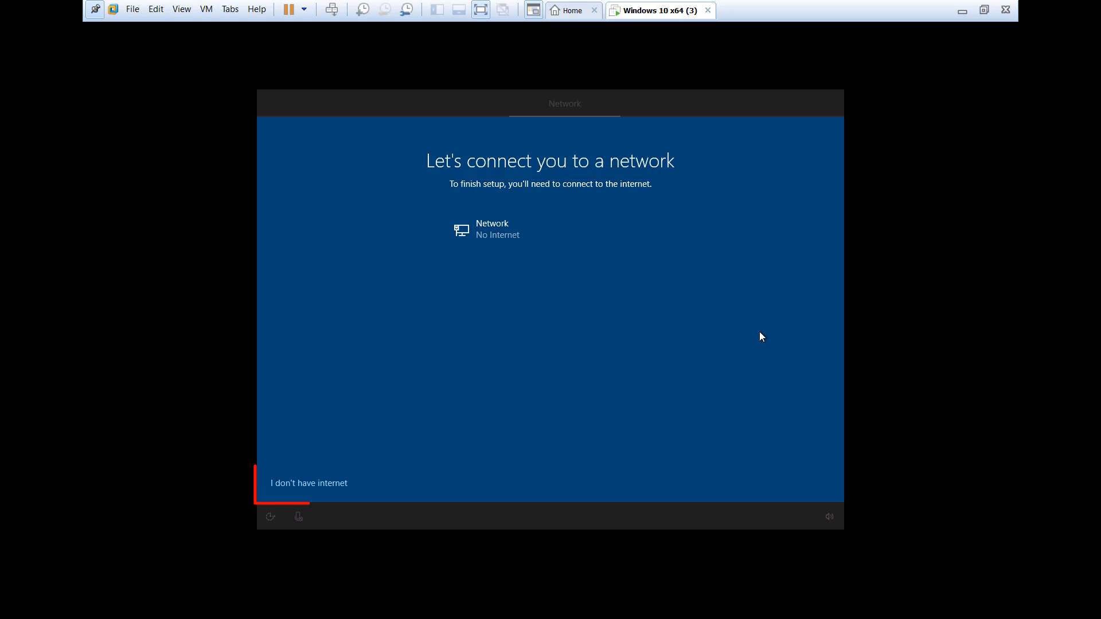
Skip the network connection by choosing no internet and continuing with limited setup
left_click(298, 482)
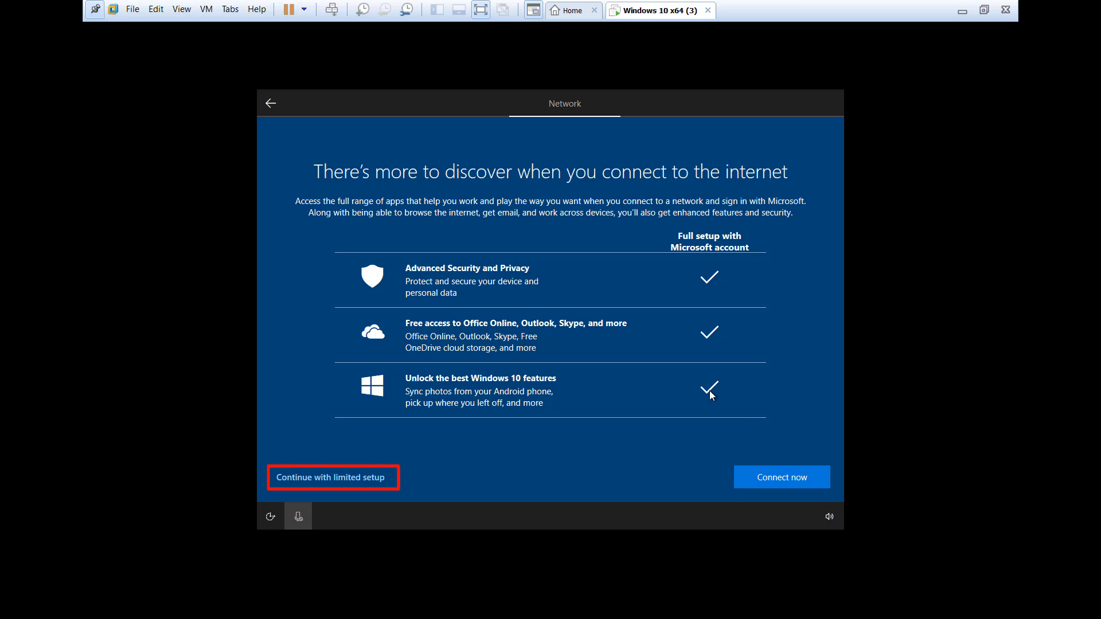
left_click(354, 478)
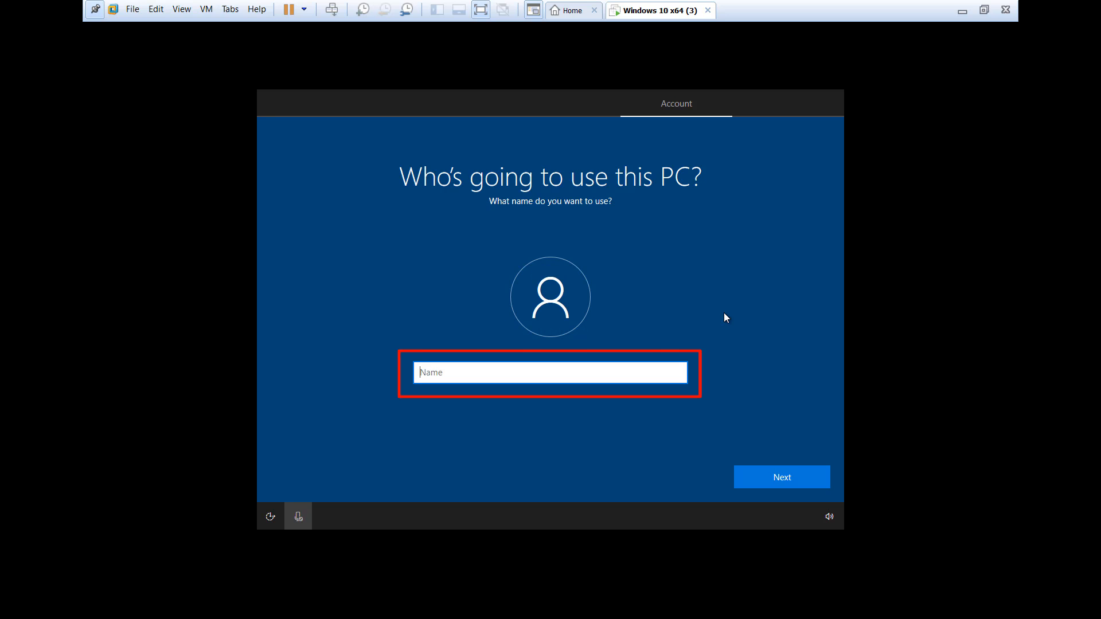
Name the PC's user account after the Windows 10 x64 virtual machine and leave its password blank
type("Windows 10")
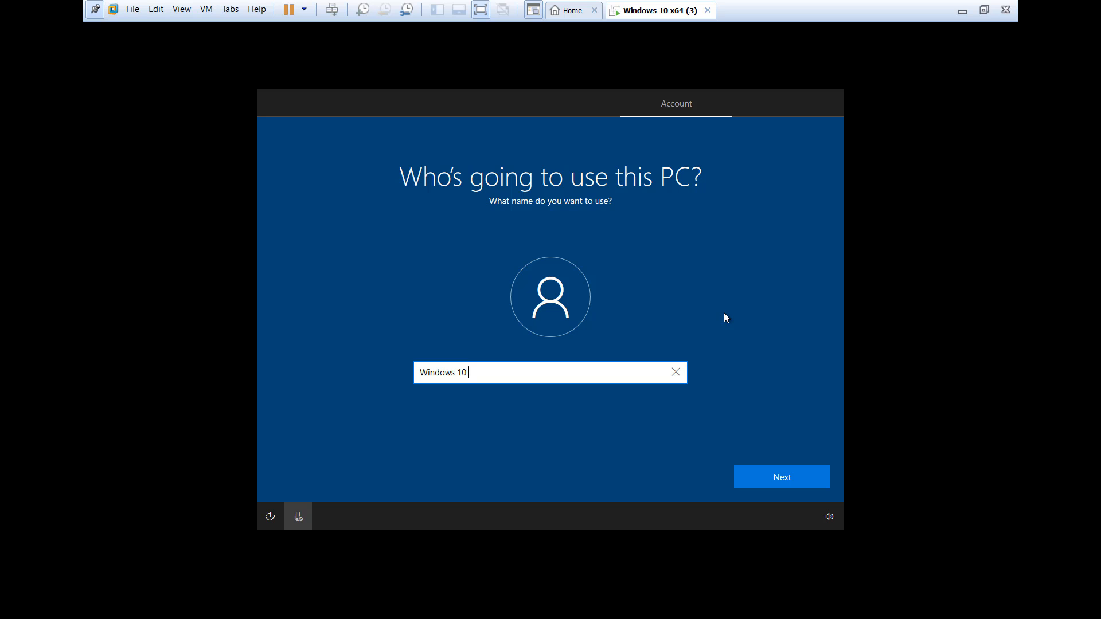
type(" x64 (4)")
key("BackSpace")
type("3")
left_click(471, 374)
type("Pr")
key("BackSpace")
left_click(783, 477)
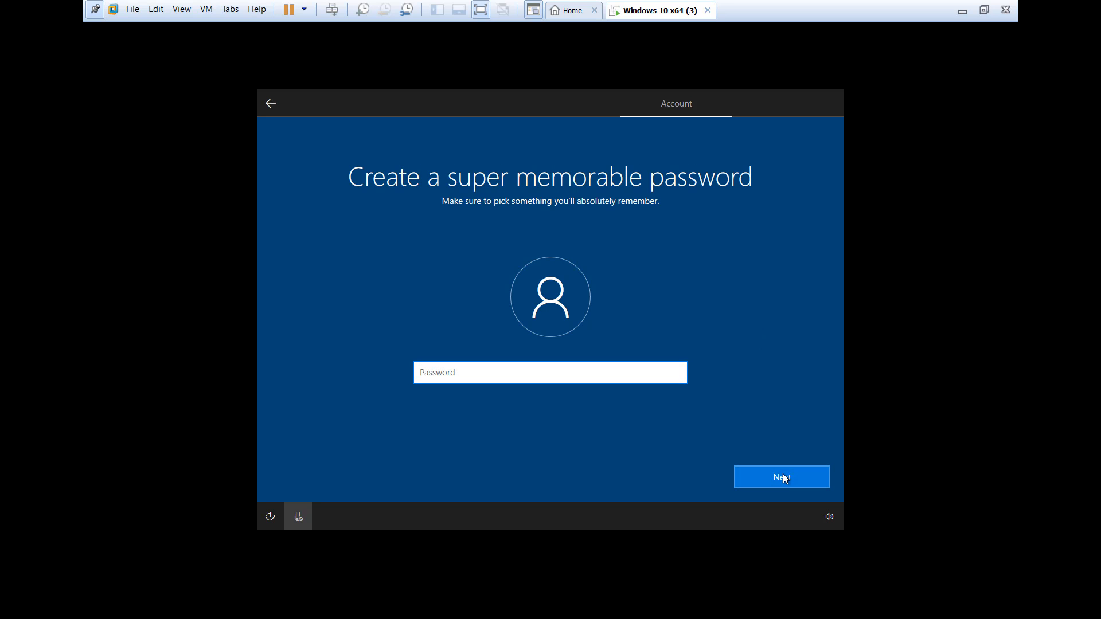
left_click(784, 478)
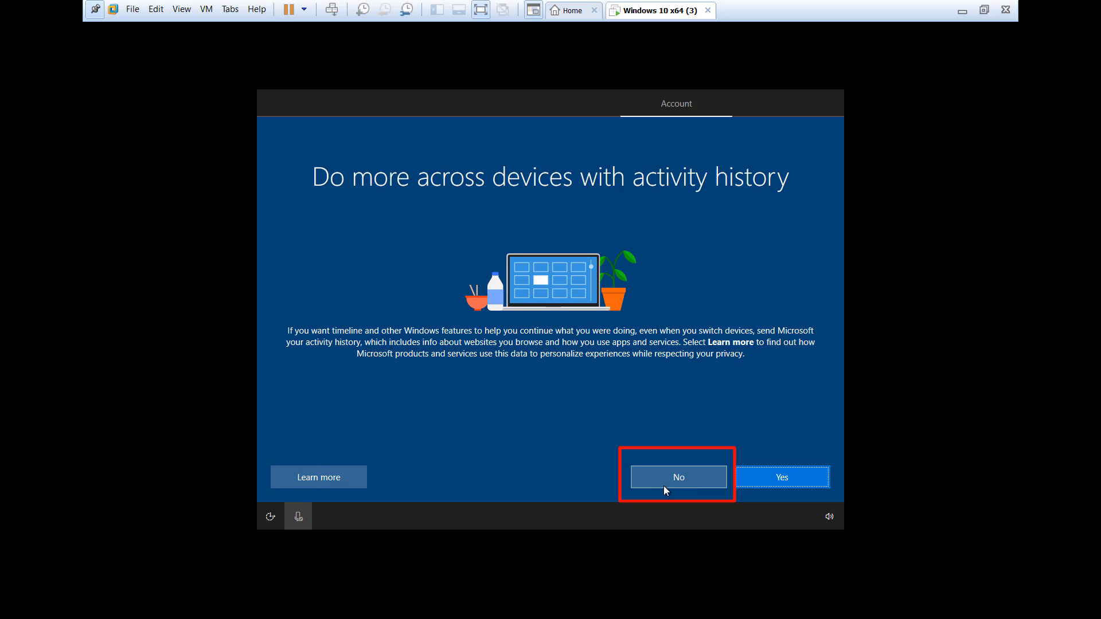
Refuse sending activity history to Microsoft and decline the Cortana digital assistant
left_click(677, 478)
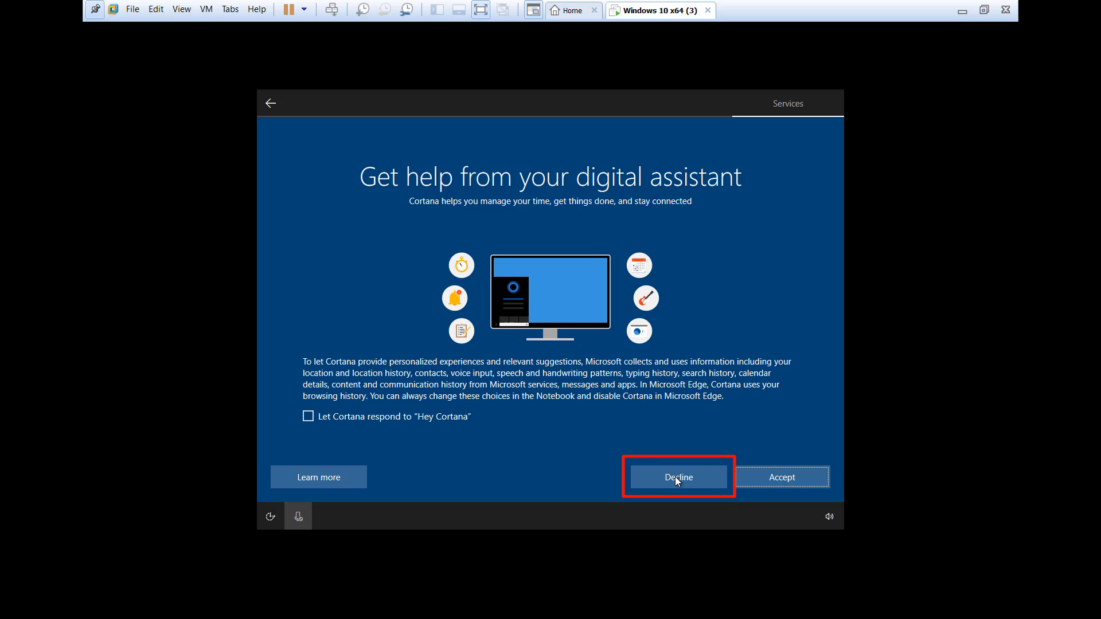
left_click(675, 477)
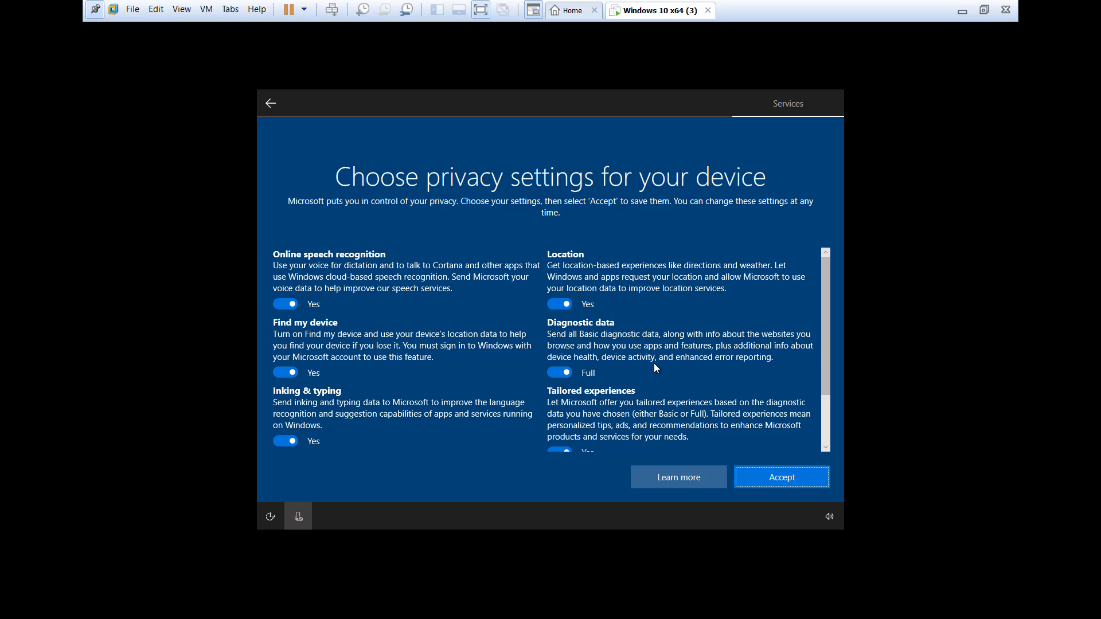
Turn off Online speech recognition, Find my device, Inking & typing and Advertising ID in the privacy settings
scroll(648, 365, "down", 1)
scroll(646, 370, "up", 1)
left_click(284, 304)
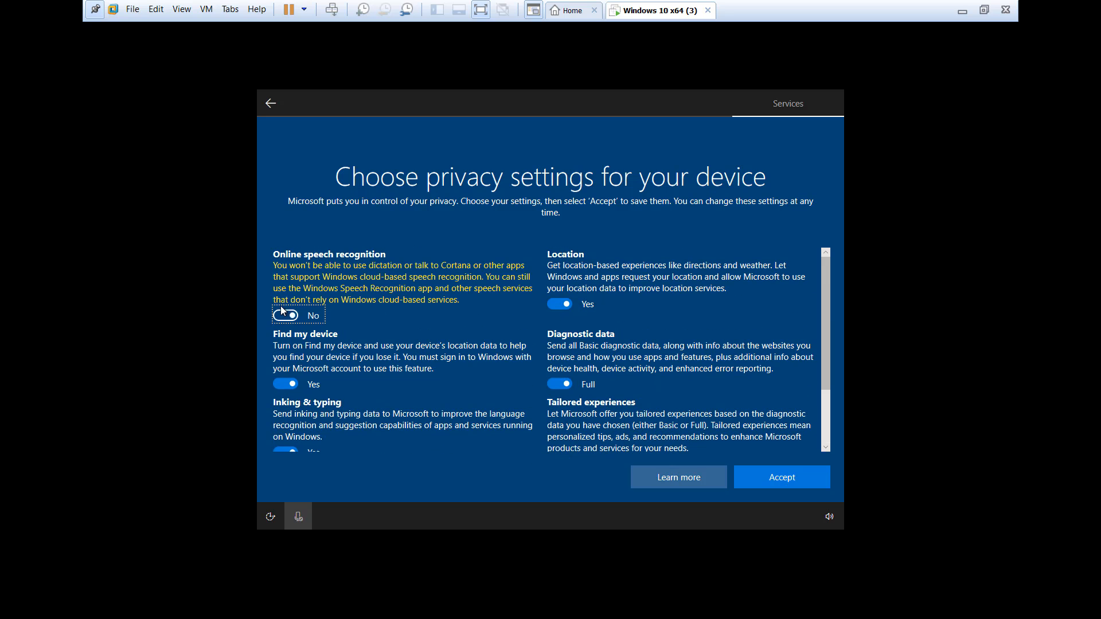
left_click(285, 384)
scroll(296, 375, "down", 1)
left_click(293, 370)
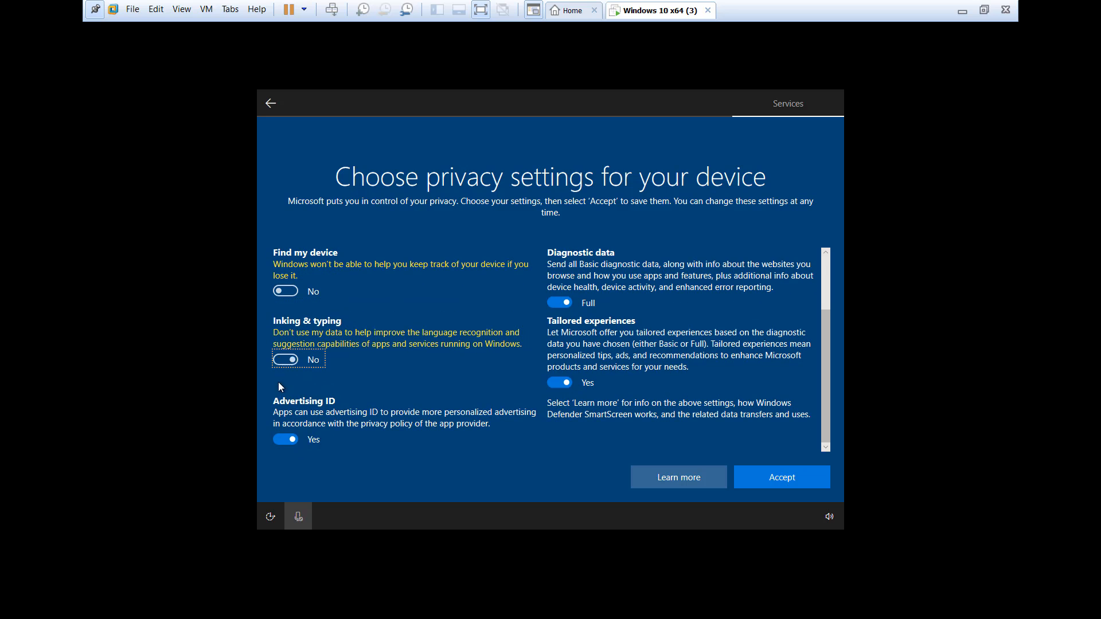
left_click(285, 439)
Turn off Location and Tailored experiences, set Diagnostic data to Basic, and accept the privacy settings
scroll(608, 294, "up", 1)
left_click(559, 293)
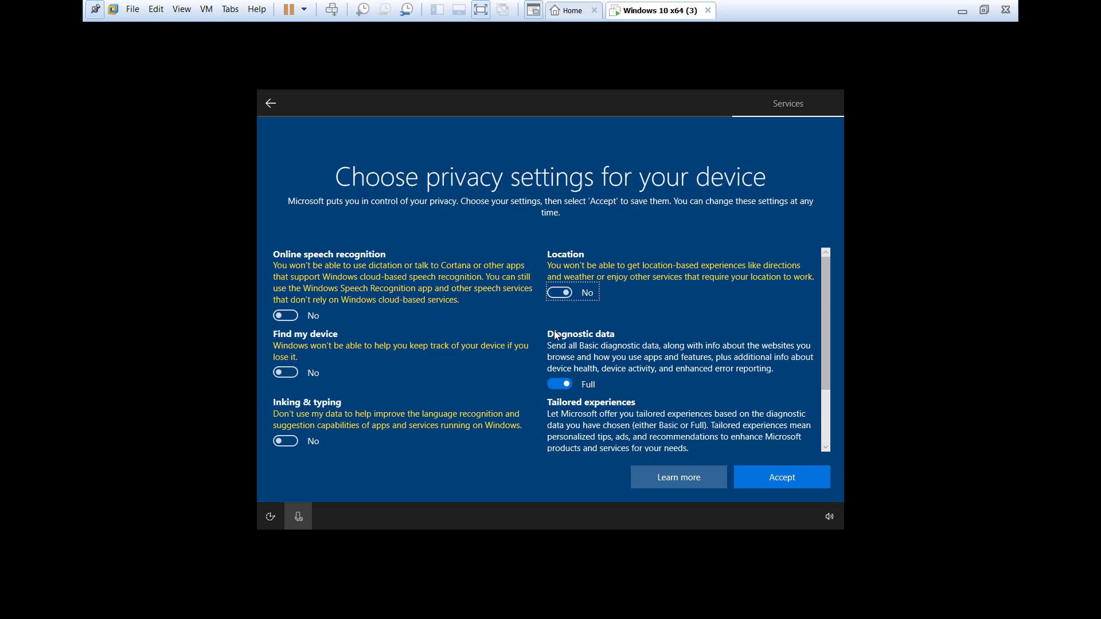
left_click(557, 384)
scroll(582, 369, "down", 1)
left_click(590, 380)
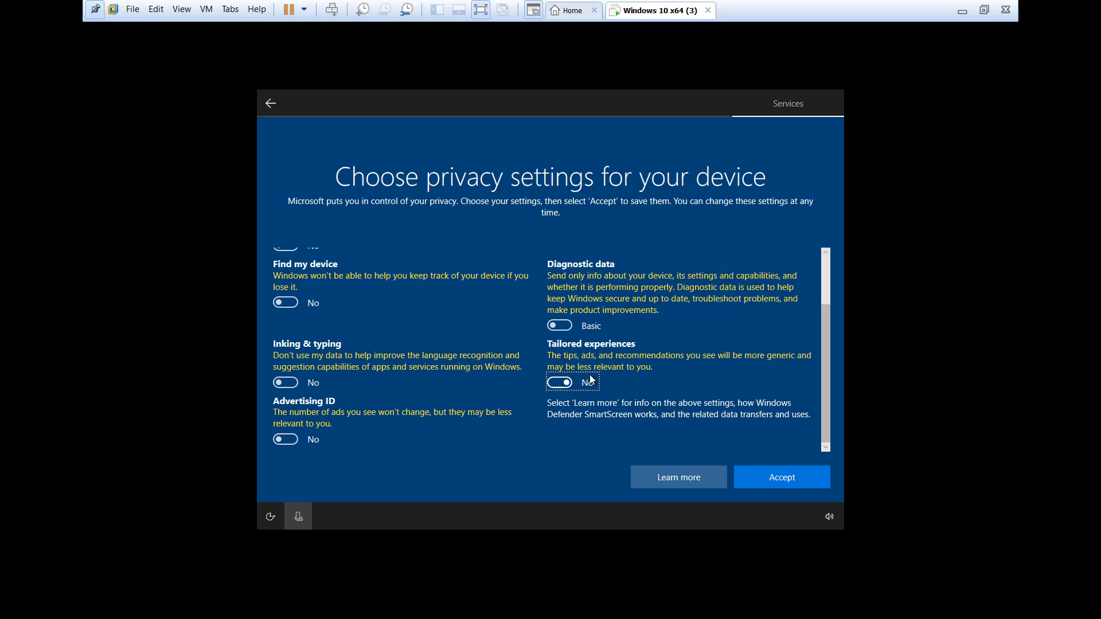
scroll(665, 370, "up", 1)
scroll(663, 370, "down", 1)
left_click(784, 480)
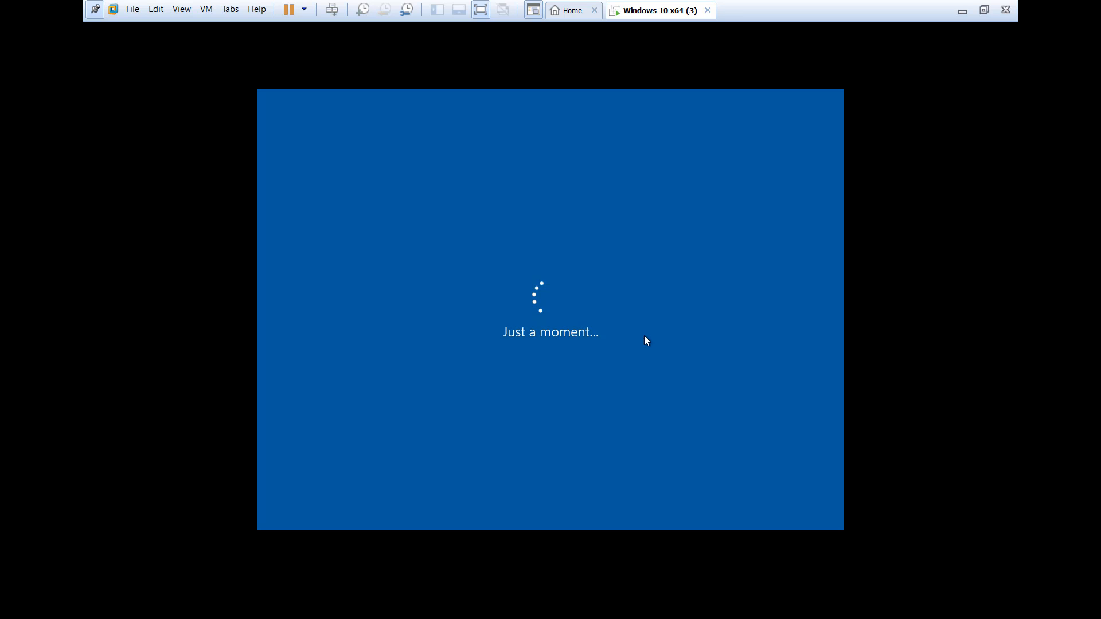